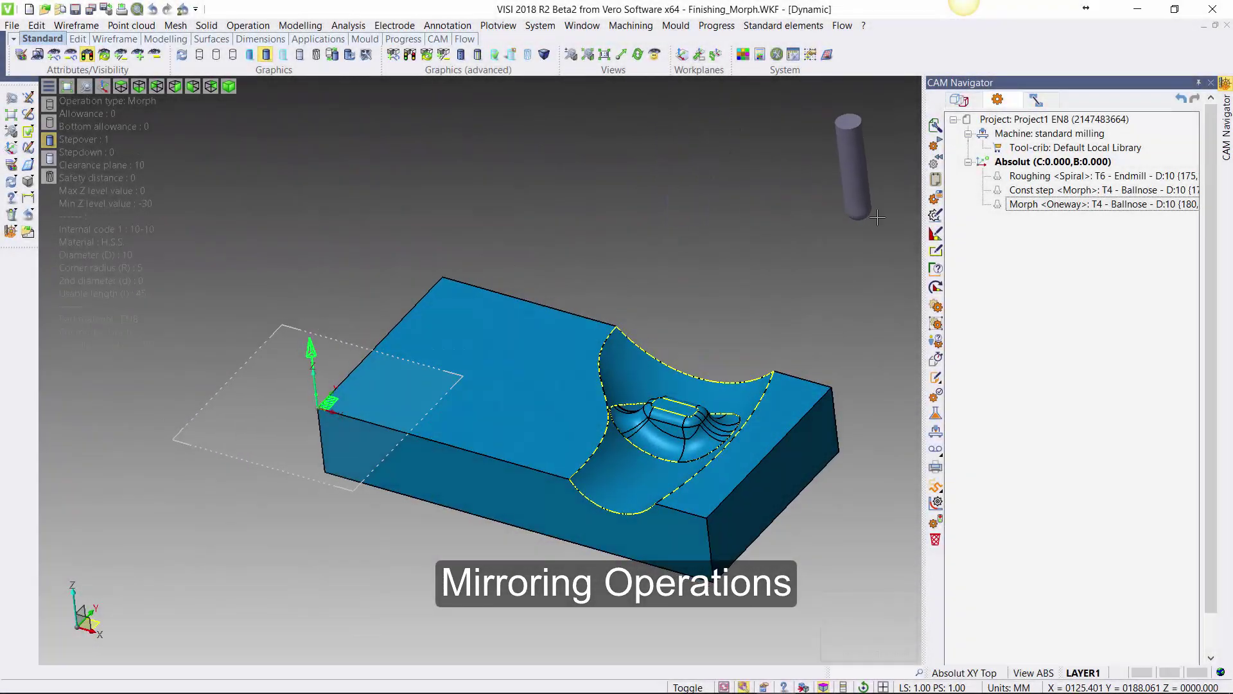
Examine the Roughing and Const step toolpaths, and review the Const step operation's machining parameters.
click(999, 183)
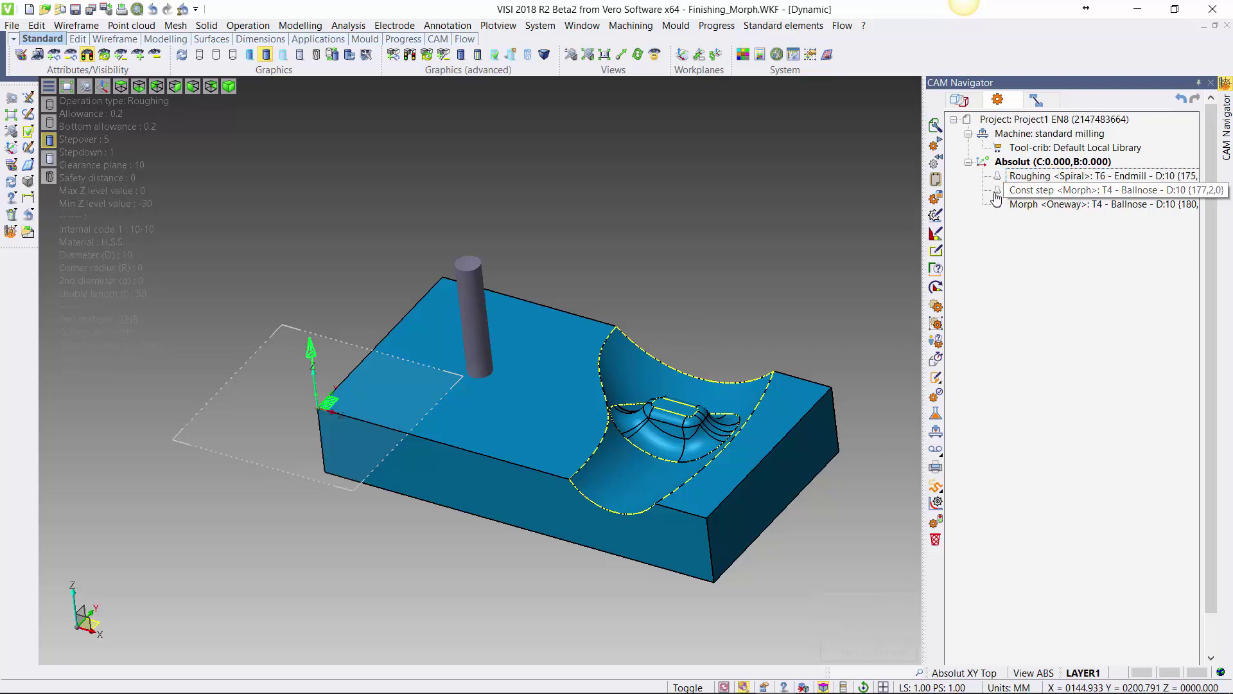
click(1021, 192)
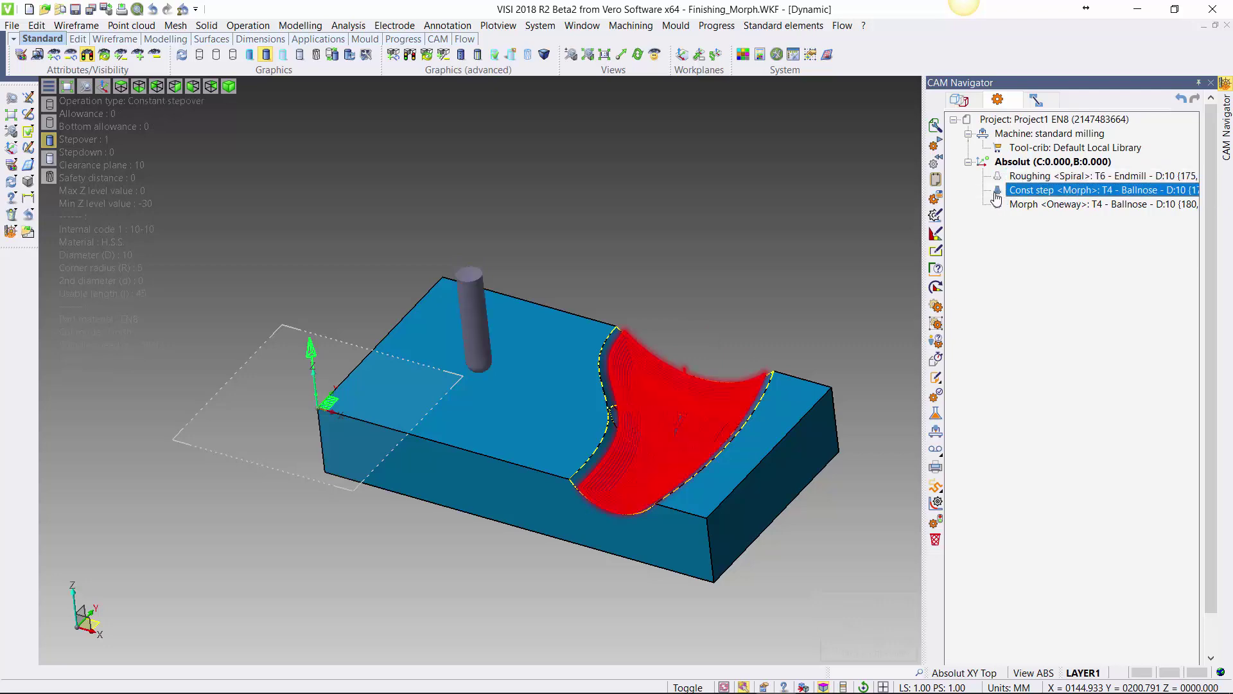
double_click(1047, 198)
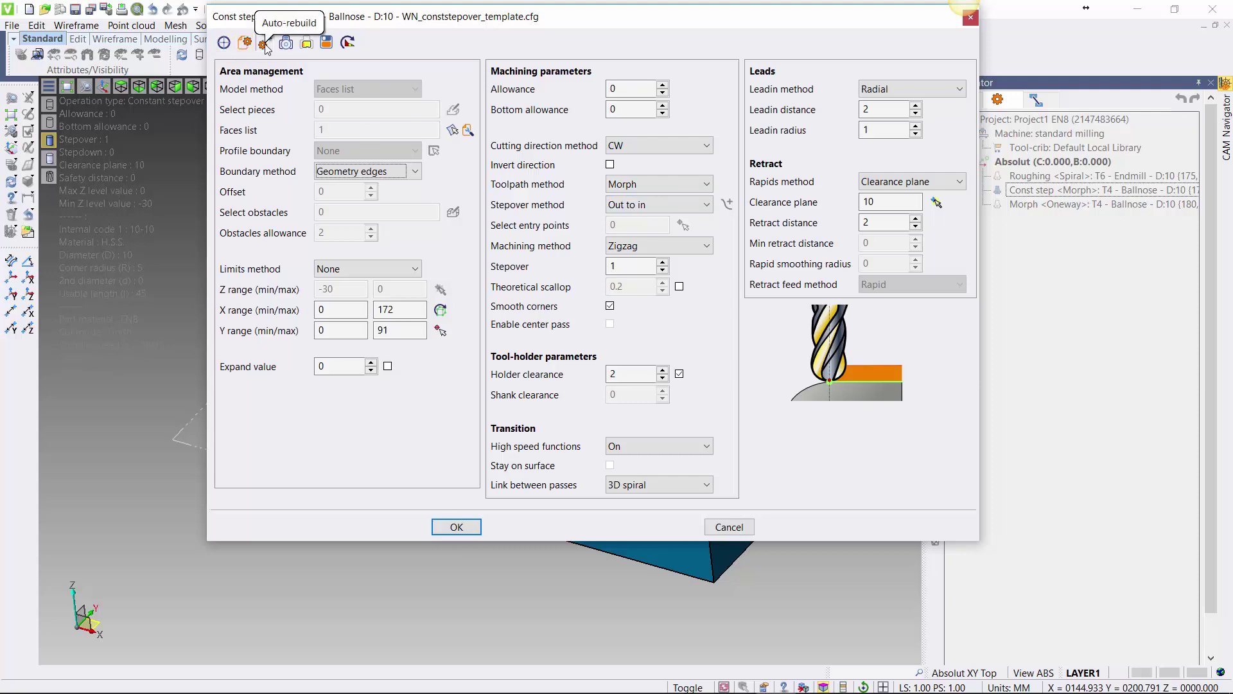
click(453, 526)
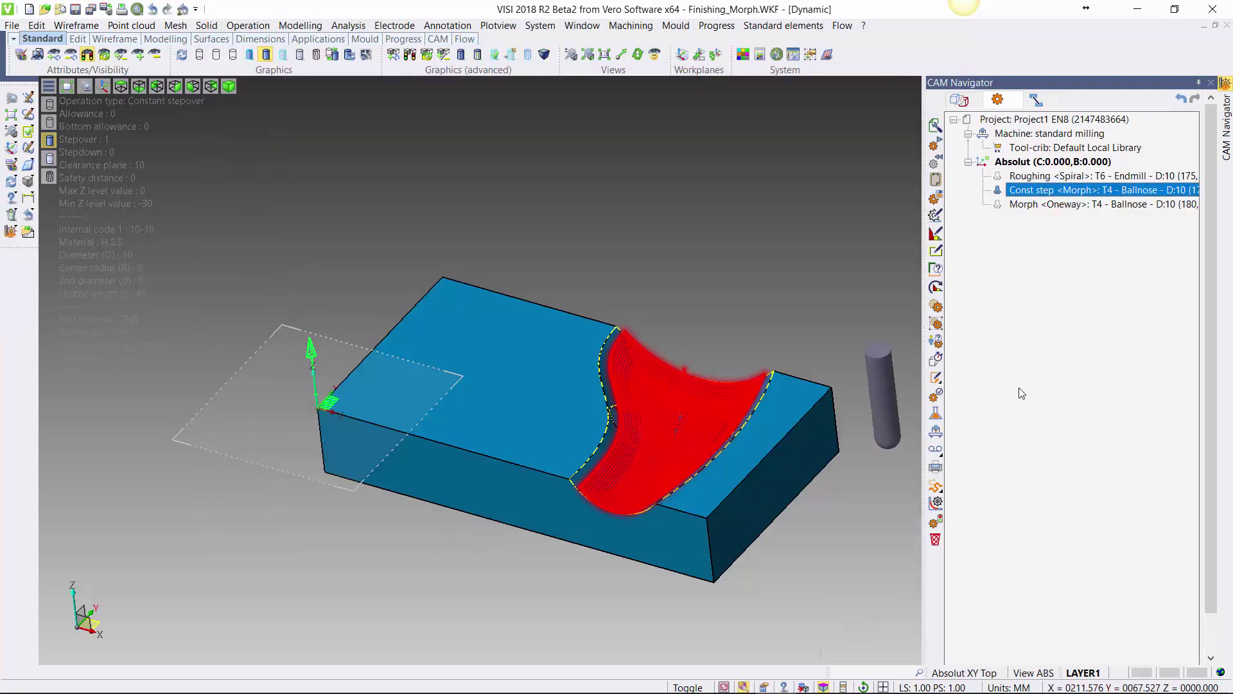
Load the Morph <Oneway> operation in Path-lab and play part of its toolpath simulation.
click(1039, 206)
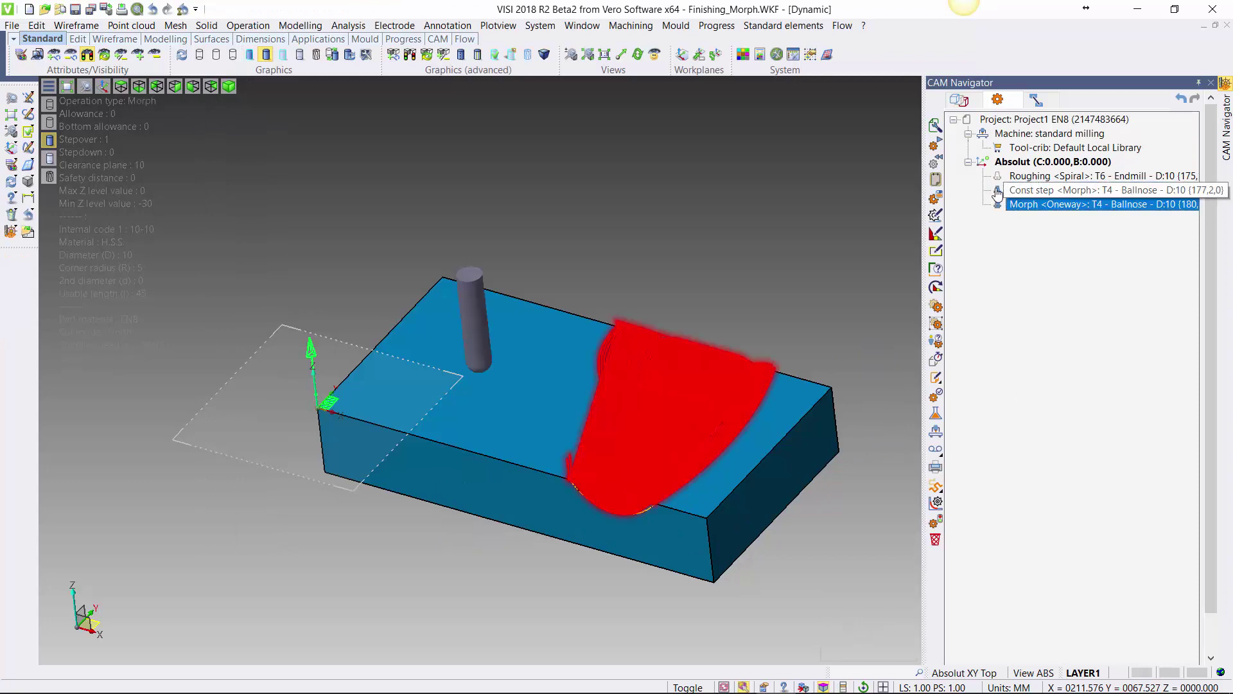
click(1040, 207)
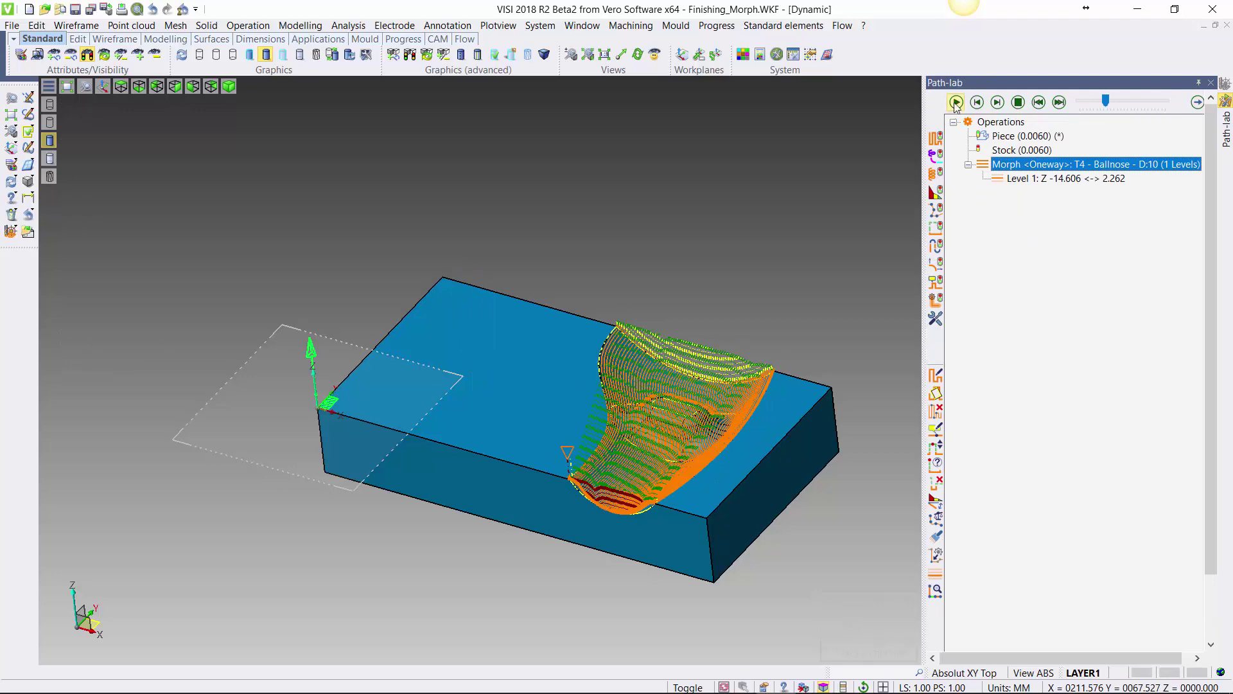
click(956, 103)
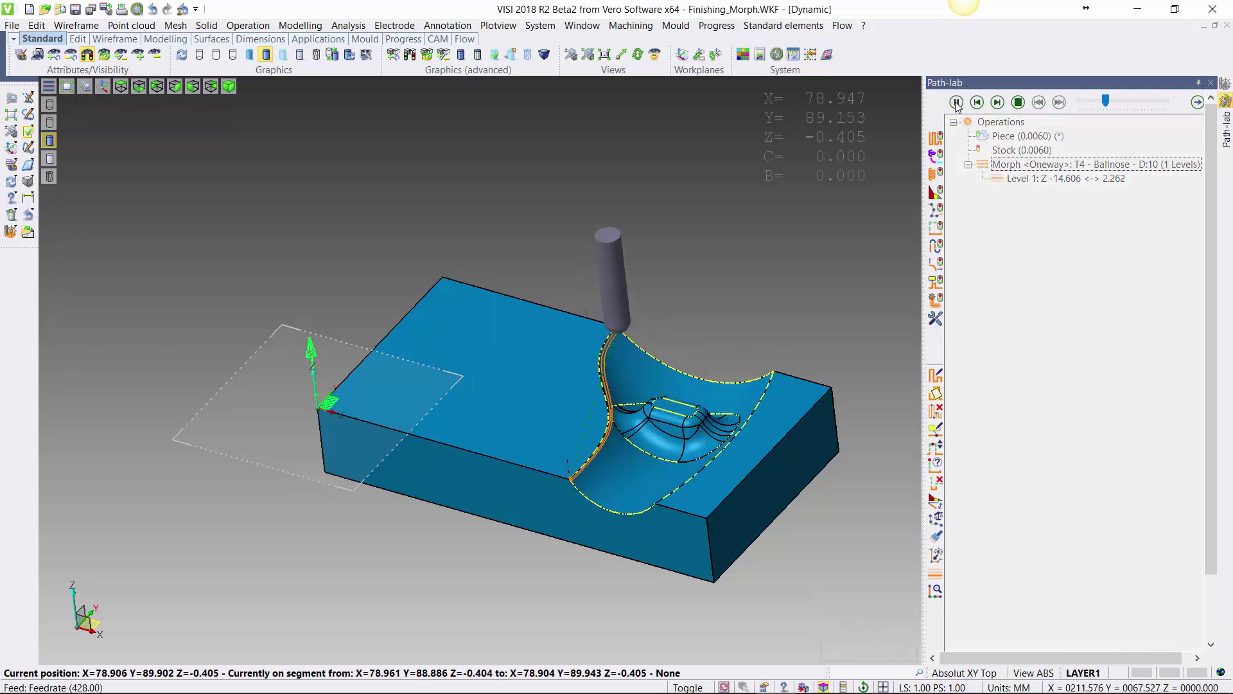
click(1018, 104)
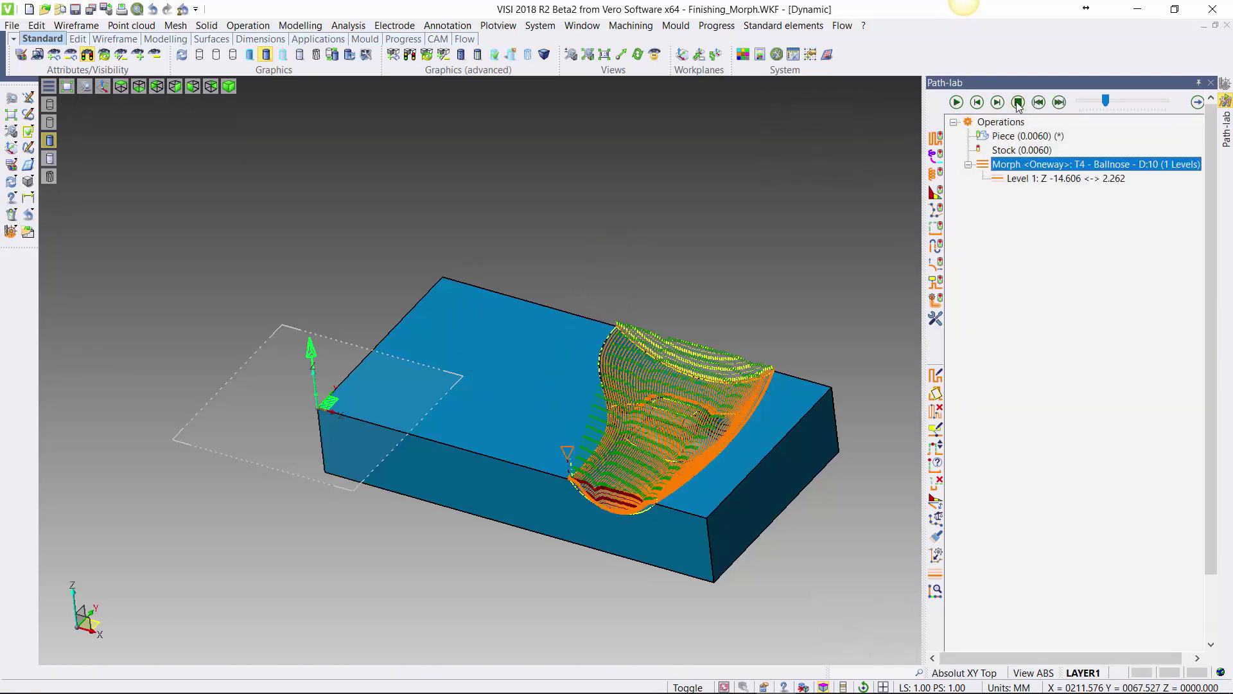
click(1210, 83)
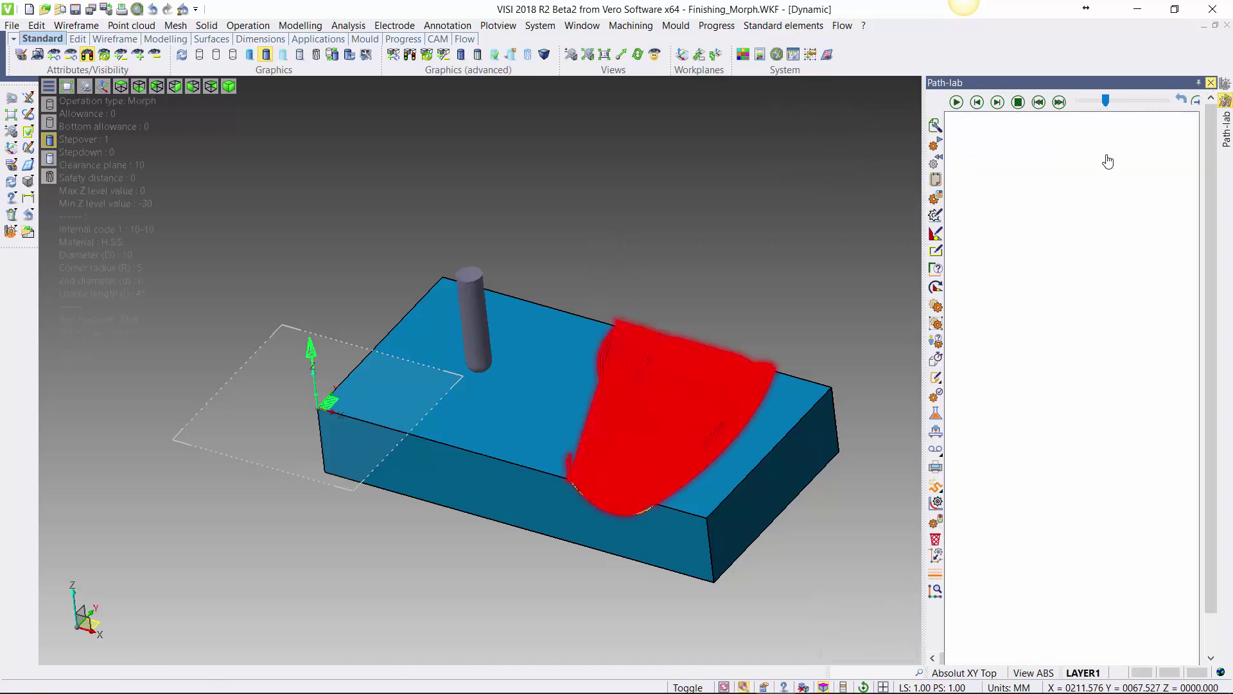
Inspect the Morph operation's machining method options and leave its parameters without making changes.
double_click(1068, 212)
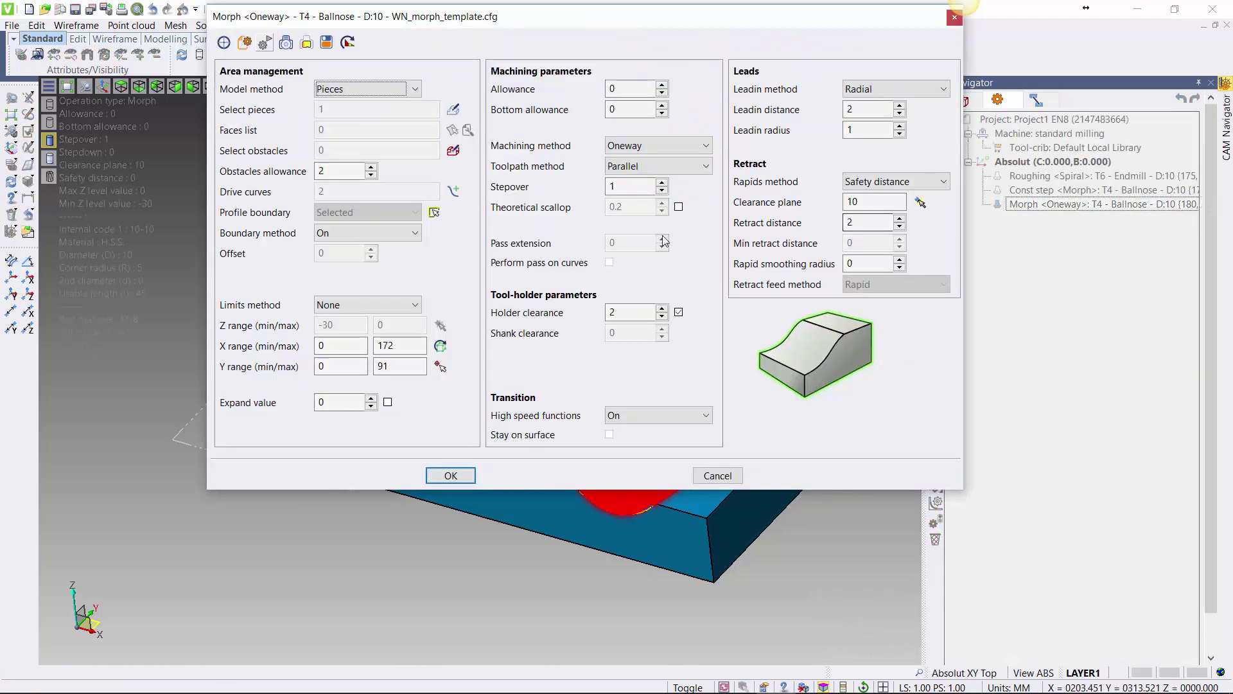
click(649, 146)
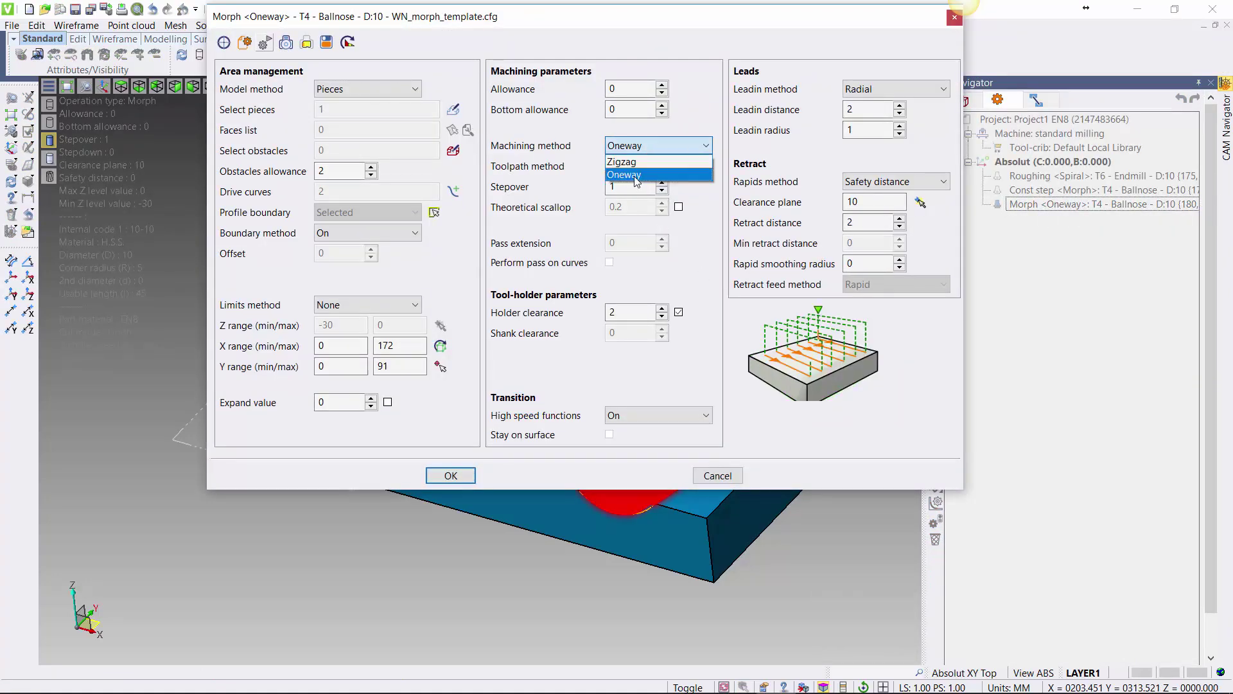
click(535, 315)
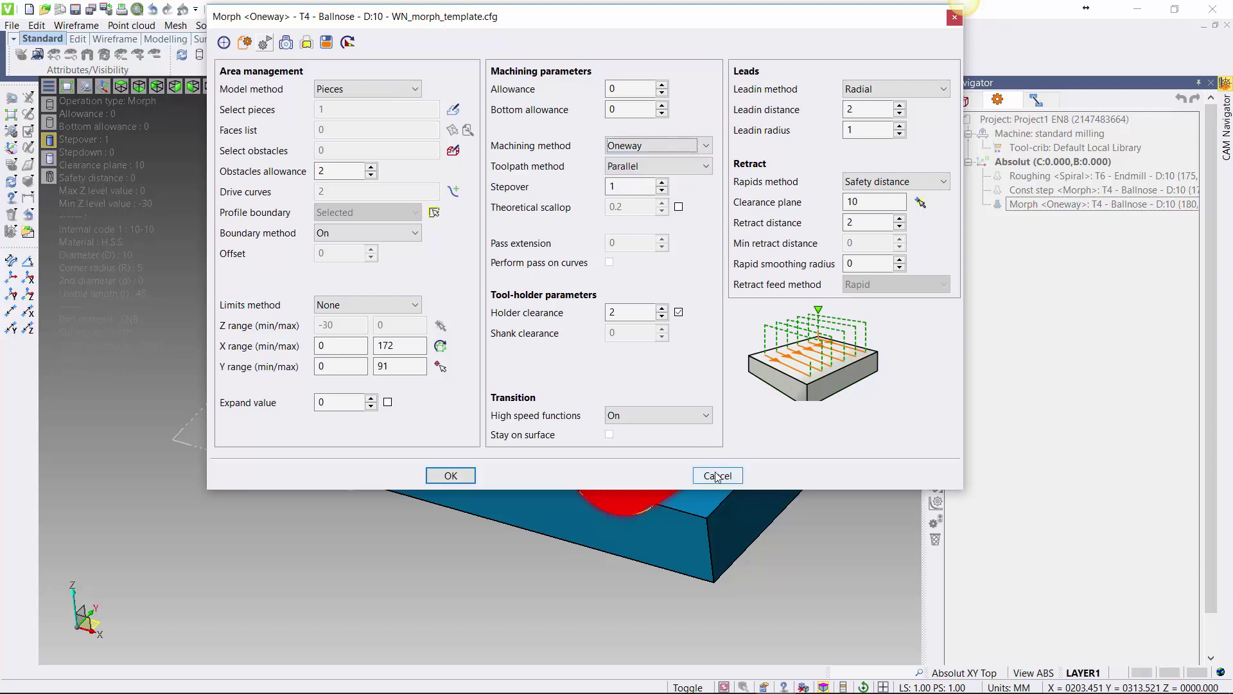
click(717, 476)
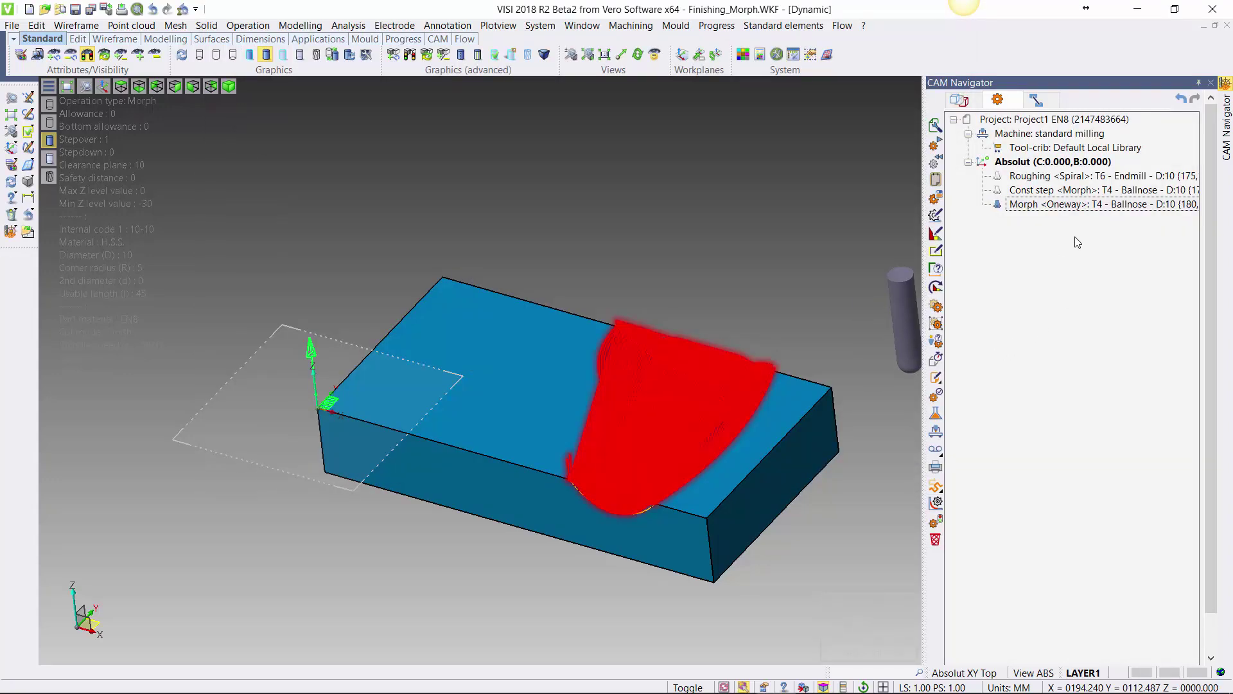
Start mirroring the Roughing, Const step and Morph operations together, using the workplane origin at the block's corner as the reference point.
drag(1074, 236, 1034, 176)
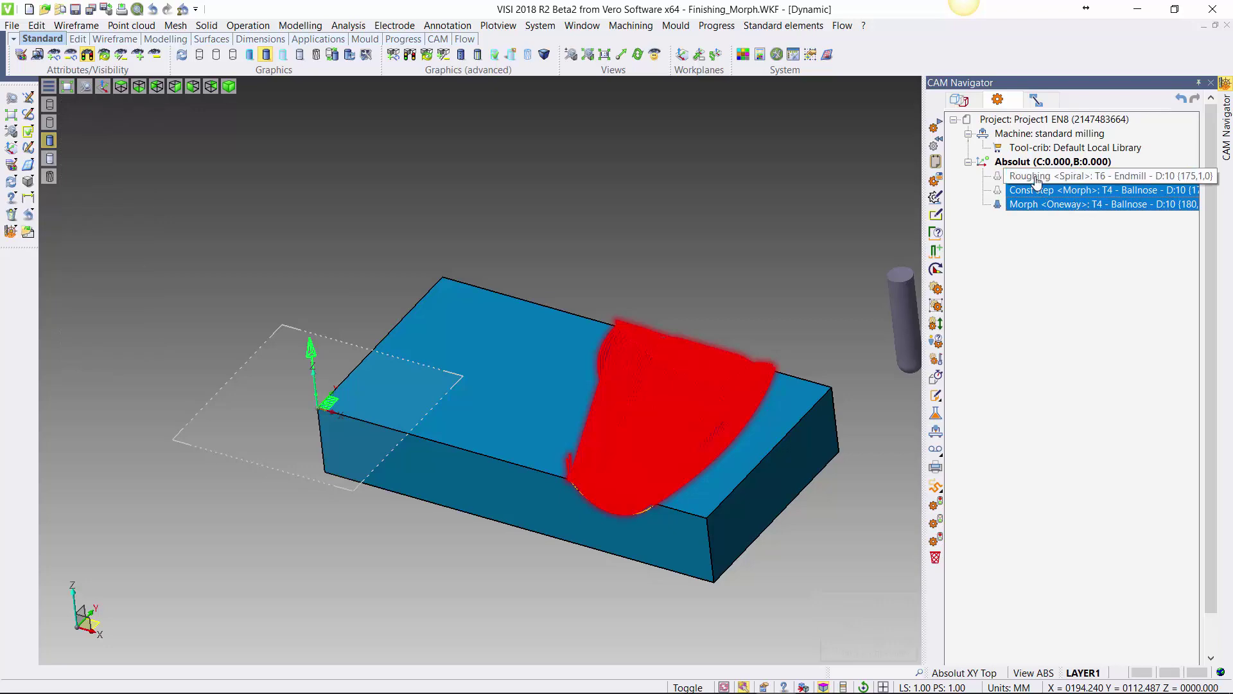
shift+right_click(1036, 182)
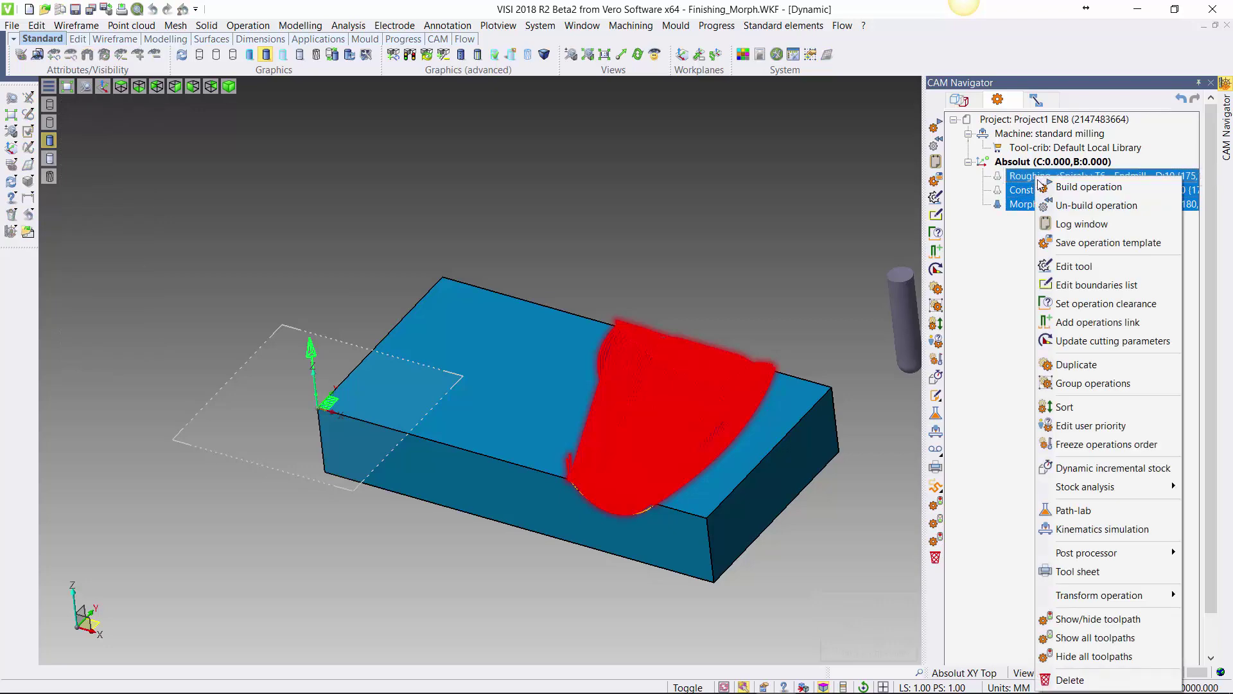
mouse_move(1123, 597)
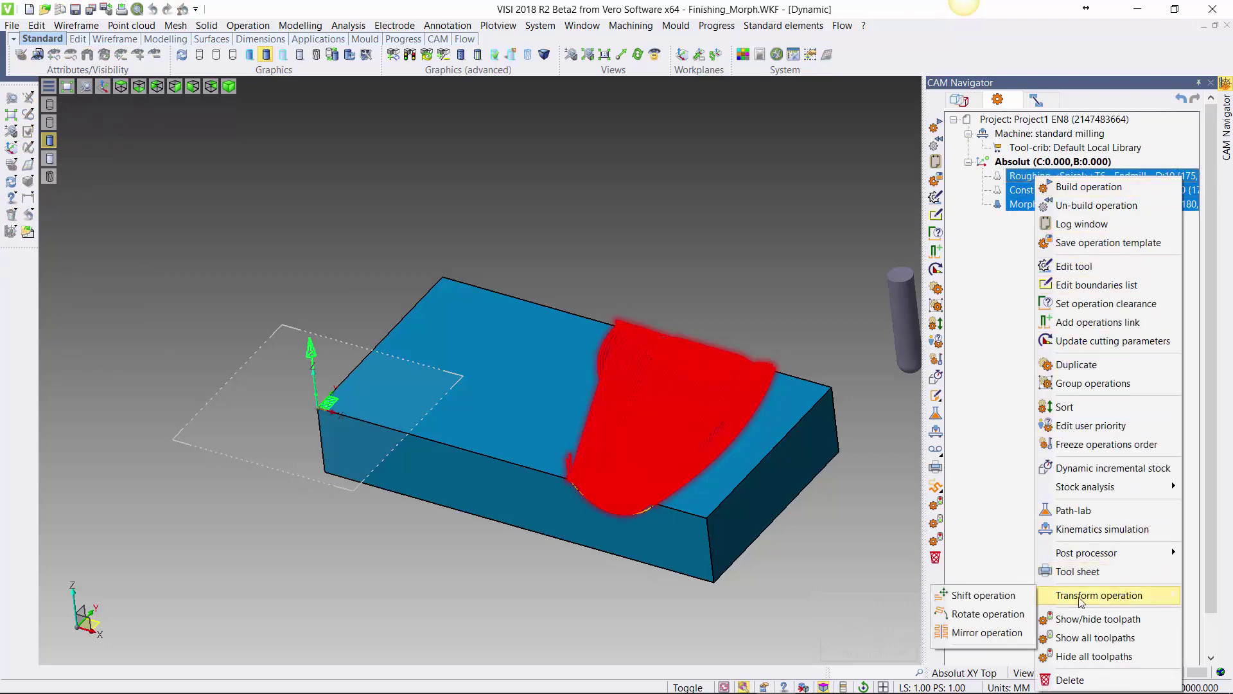
click(993, 636)
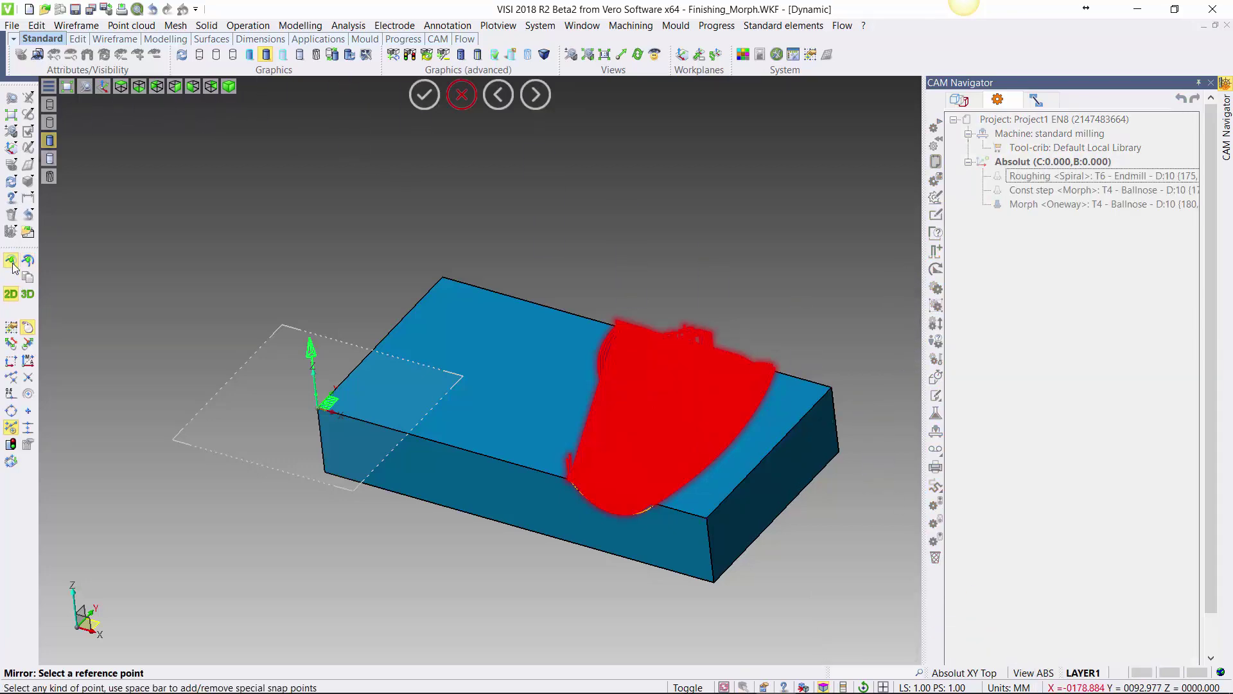
click(318, 406)
scroll(425, 366, down, 3)
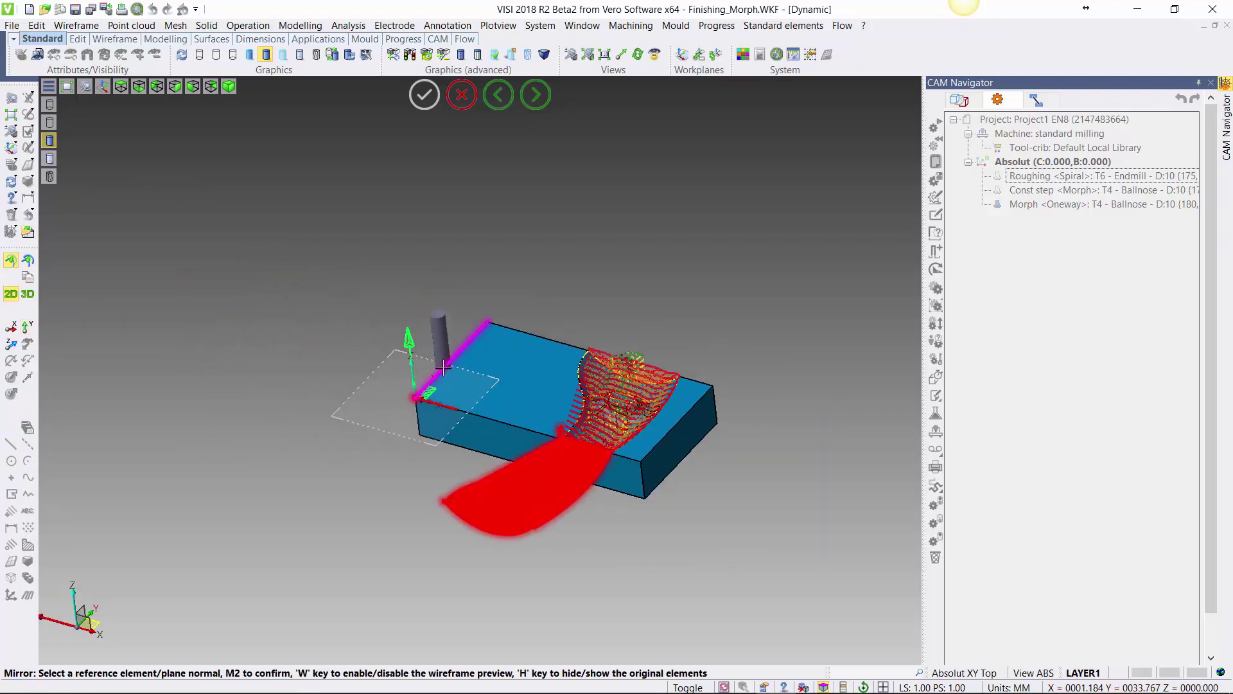
click(27, 260)
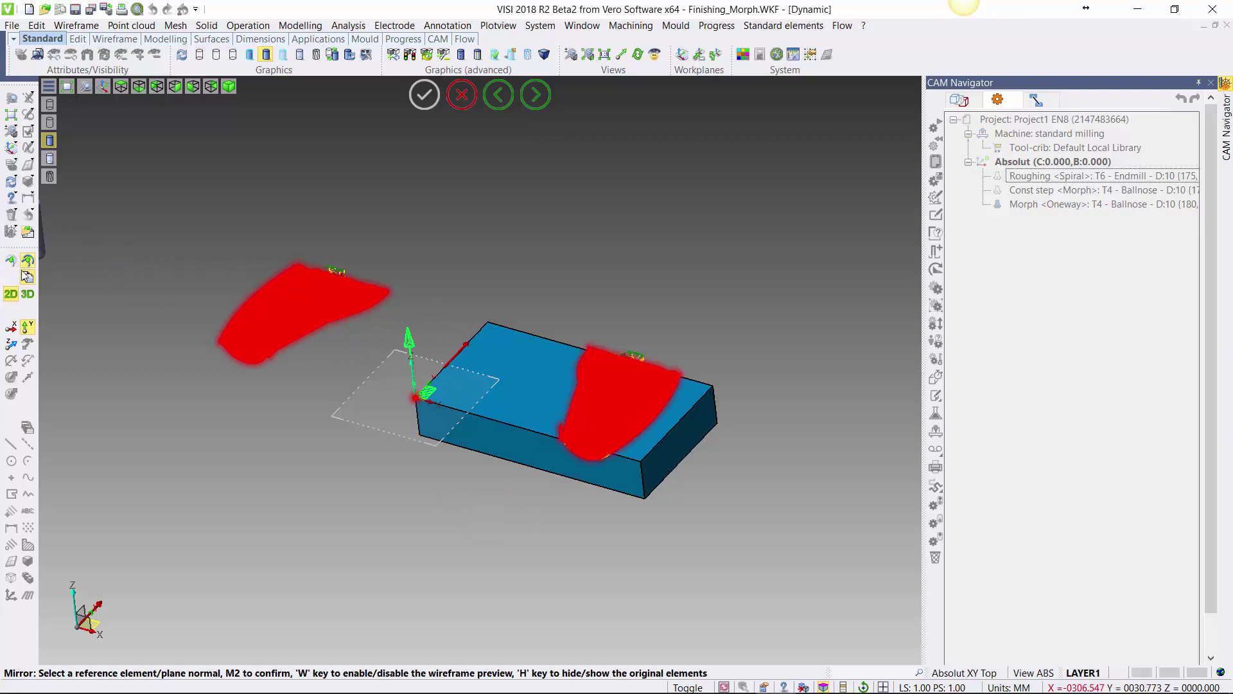
Try the mirror in 3D mode with the Z axis as its direction.
click(28, 295)
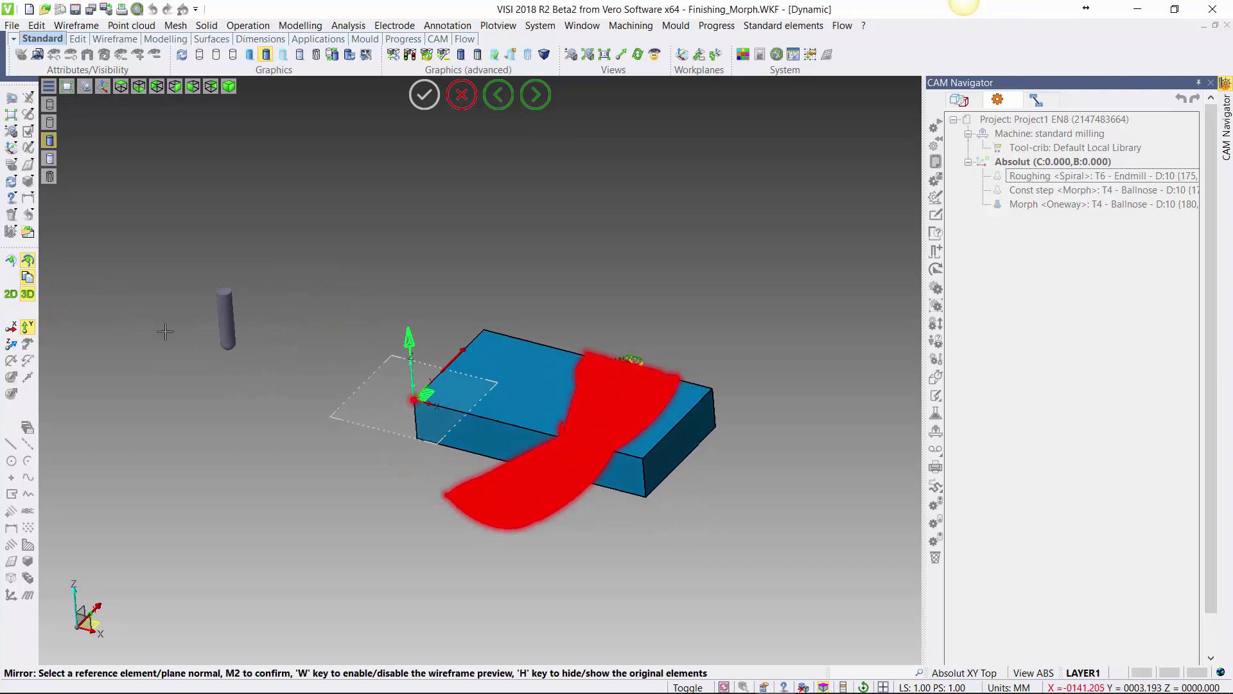
click(11, 345)
middle_drag(550, 357, 475, 411)
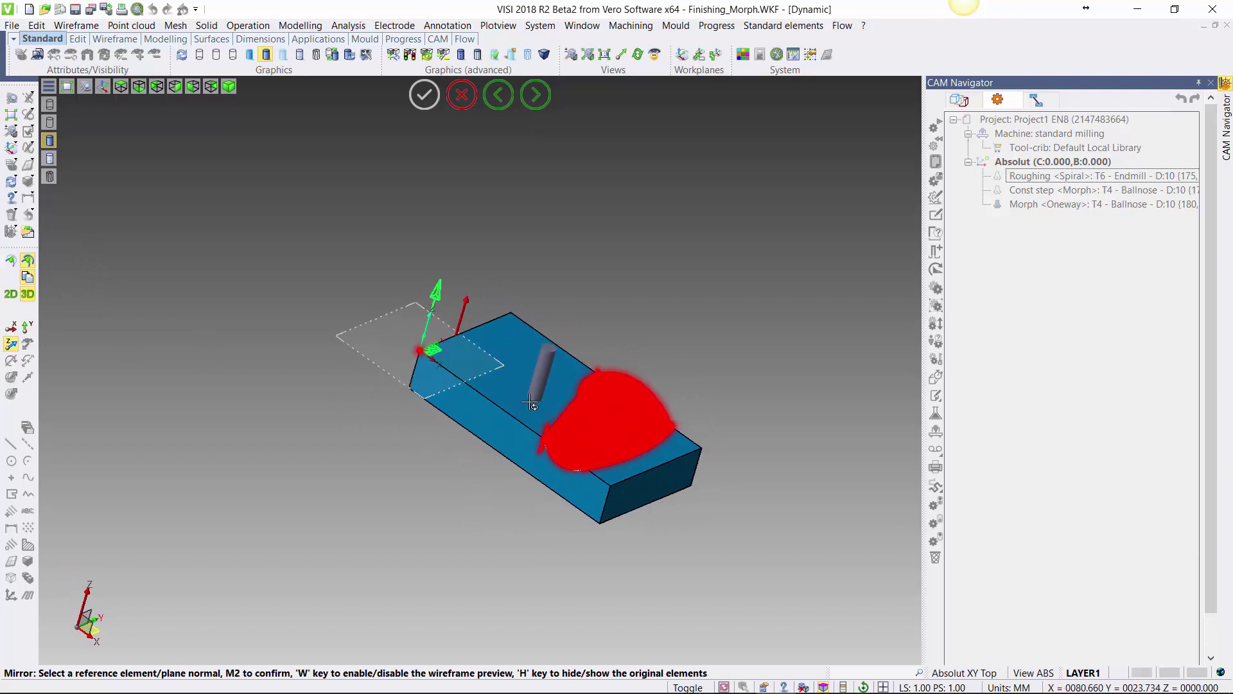
click(11, 297)
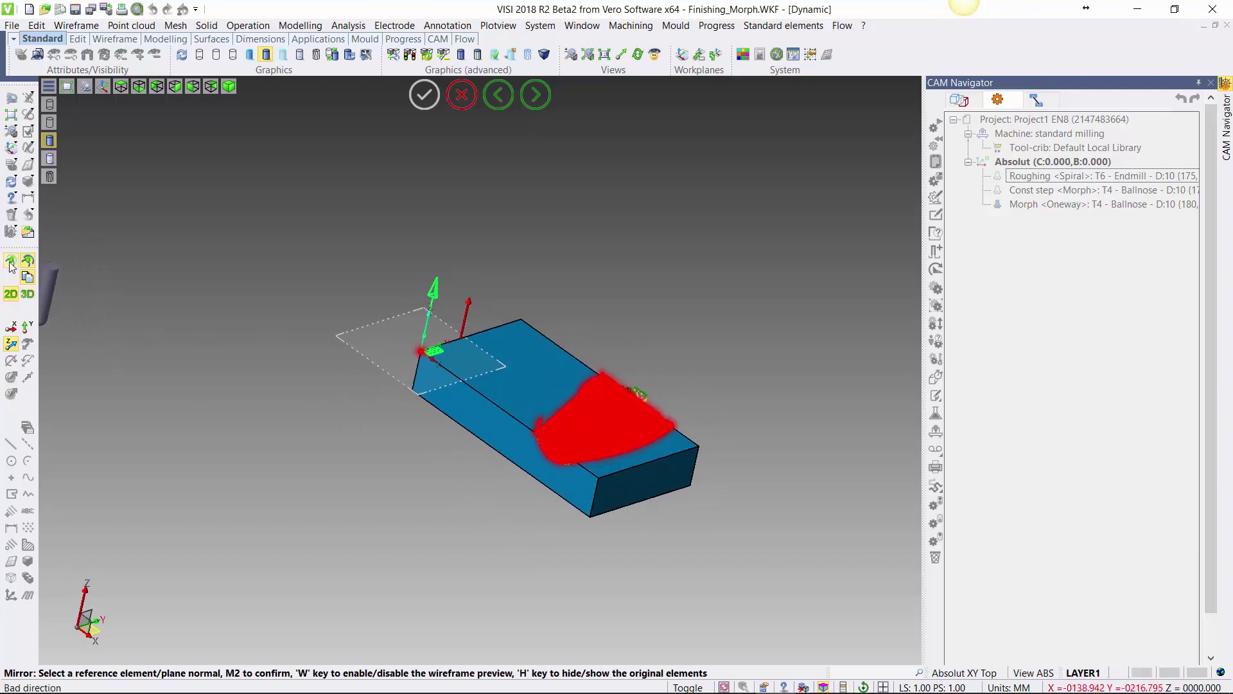
Mirror the selected operations in 2D along the Y axis through the origin and accept the result.
click(27, 326)
mouse_move(346, 374)
middle_down()
mouse_move(380, 367)
mouse_move(349, 371)
mouse_move(365, 369)
middle_up()
right_click(379, 341)
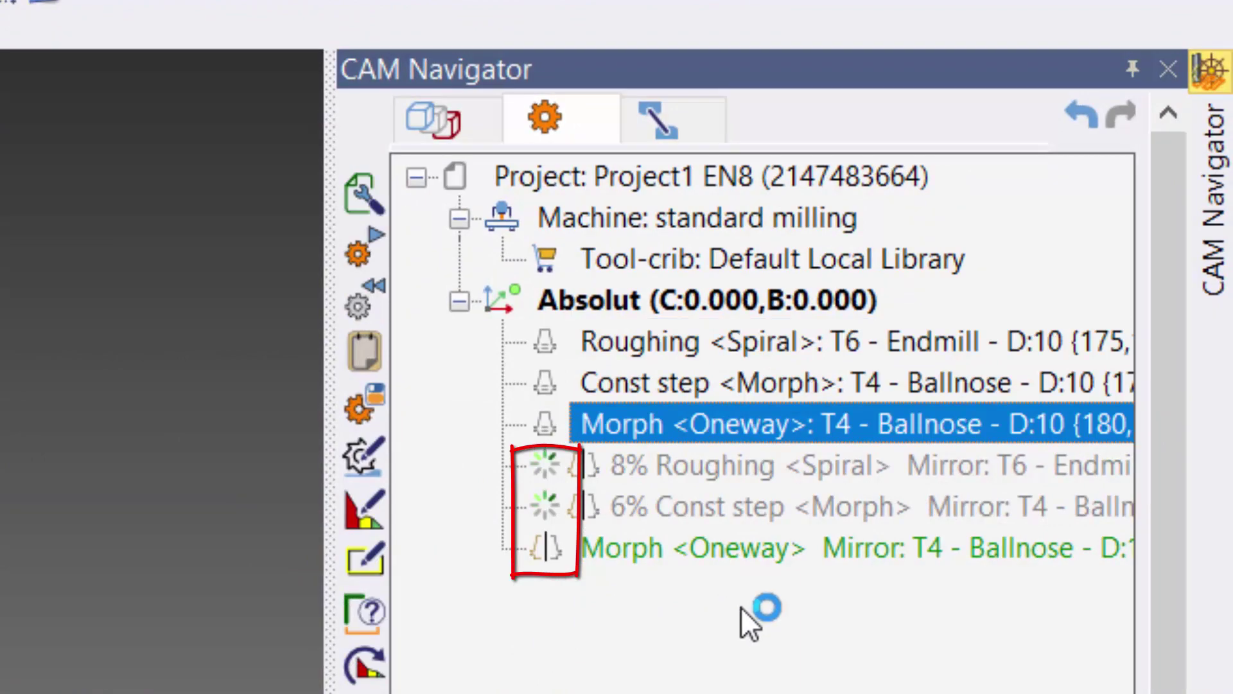
Review the mirrored Morph operation's machining parameters and display its toolpath.
click(714, 560)
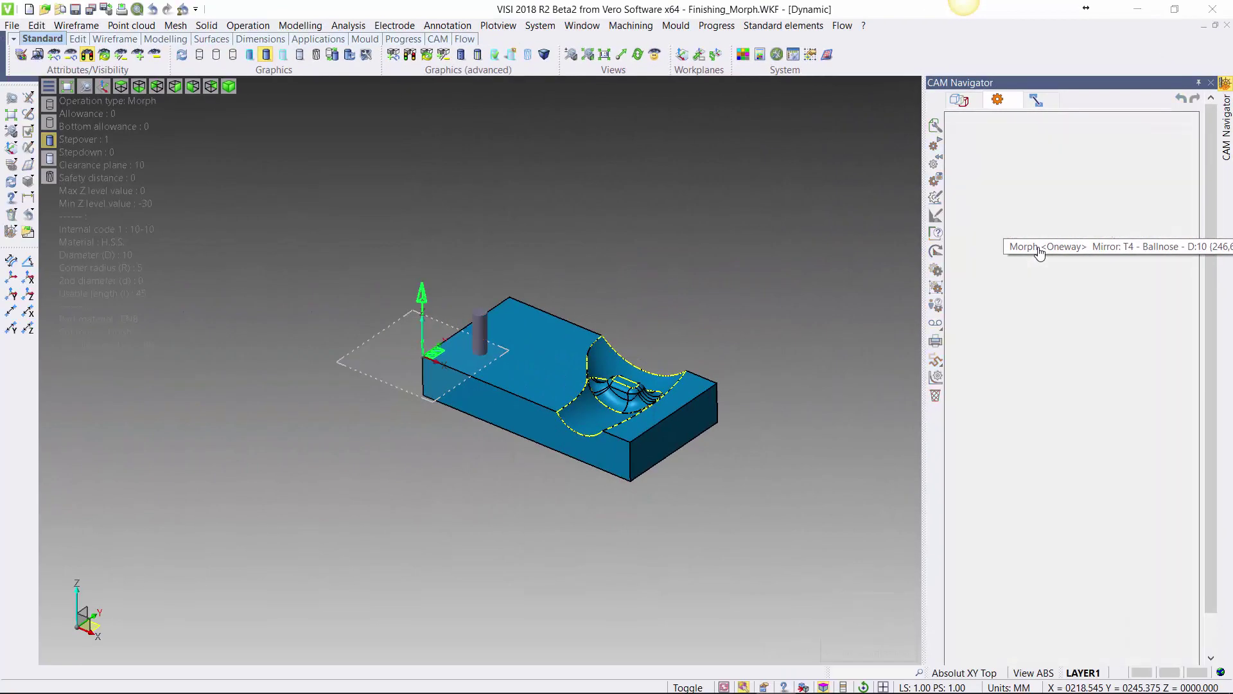
double_click(1039, 249)
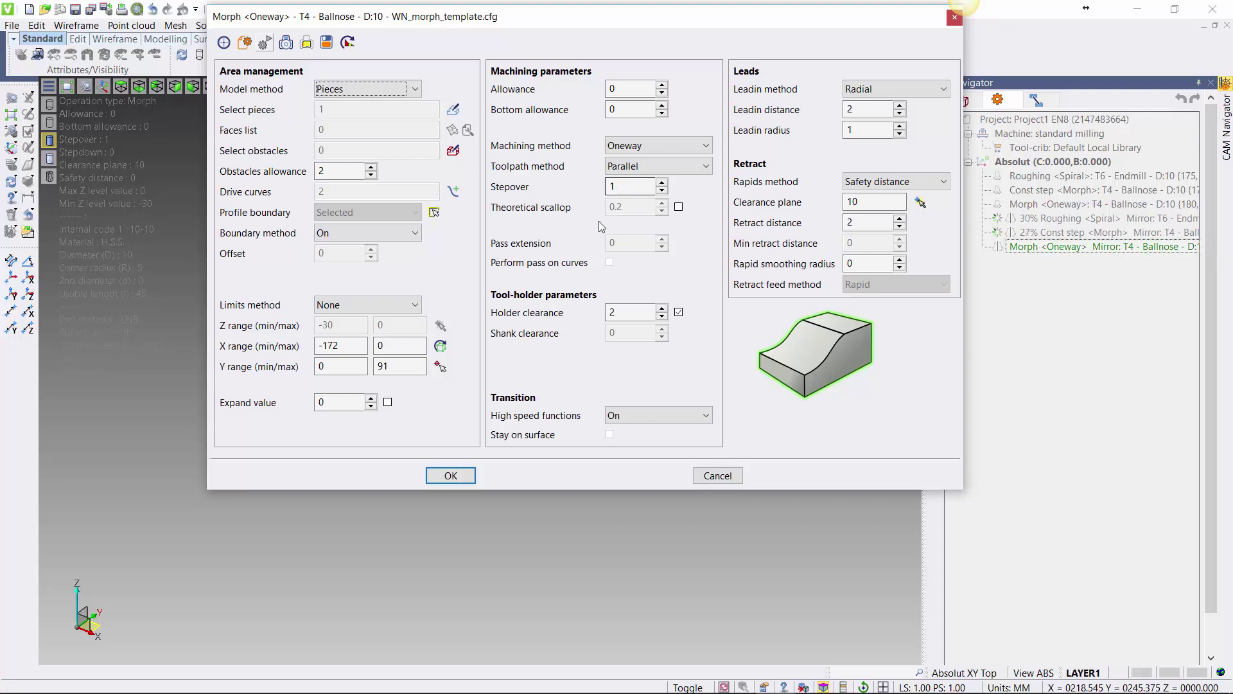
click(450, 475)
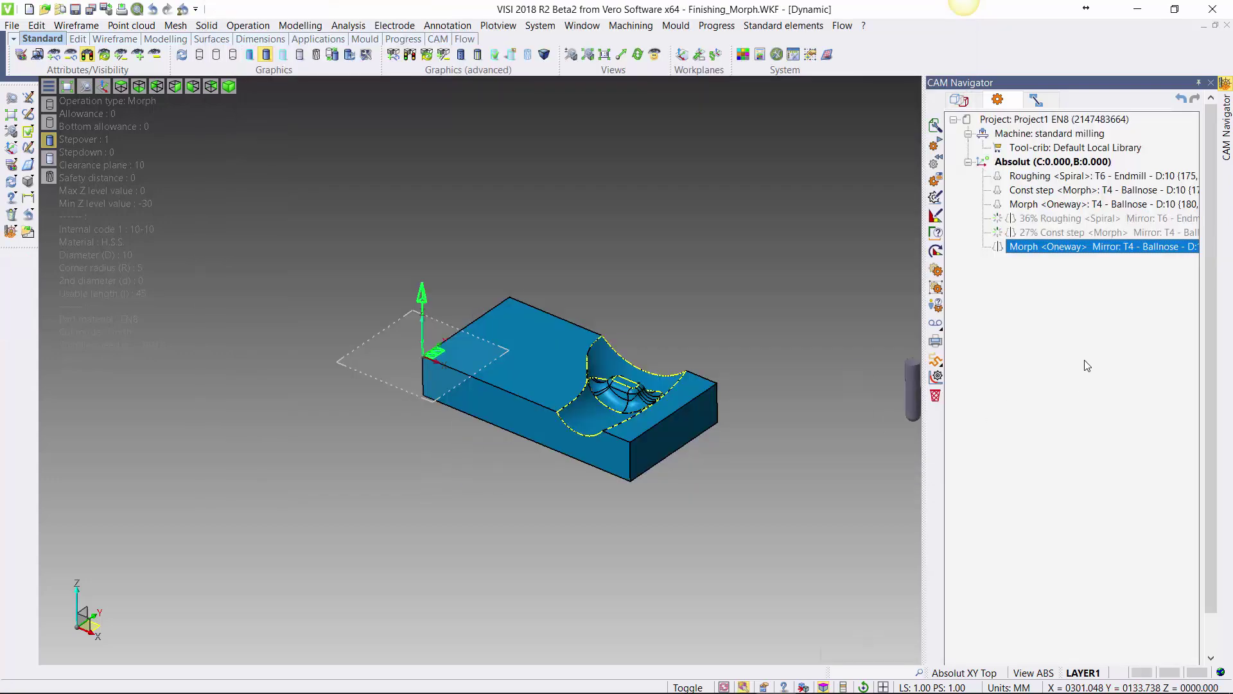
click(999, 250)
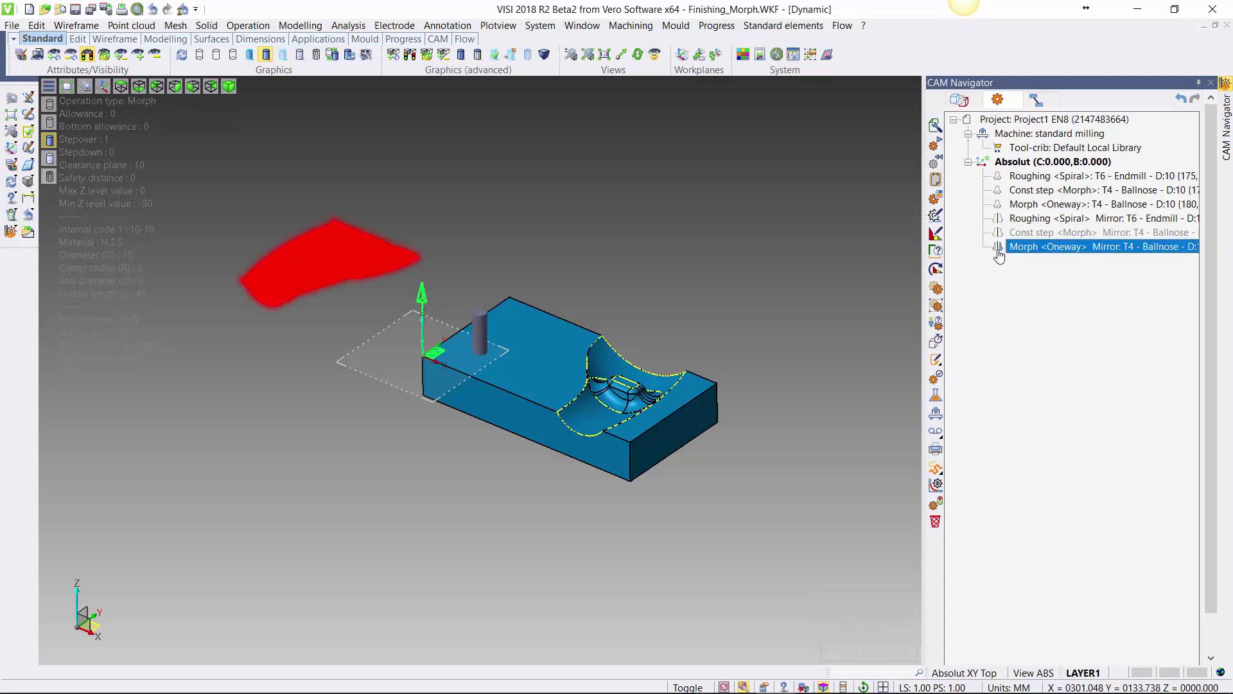
Load the original and mirrored Morph operations in Path-lab and simulate the original's cutting direction.
click(1037, 204)
ctrl+click(1045, 252)
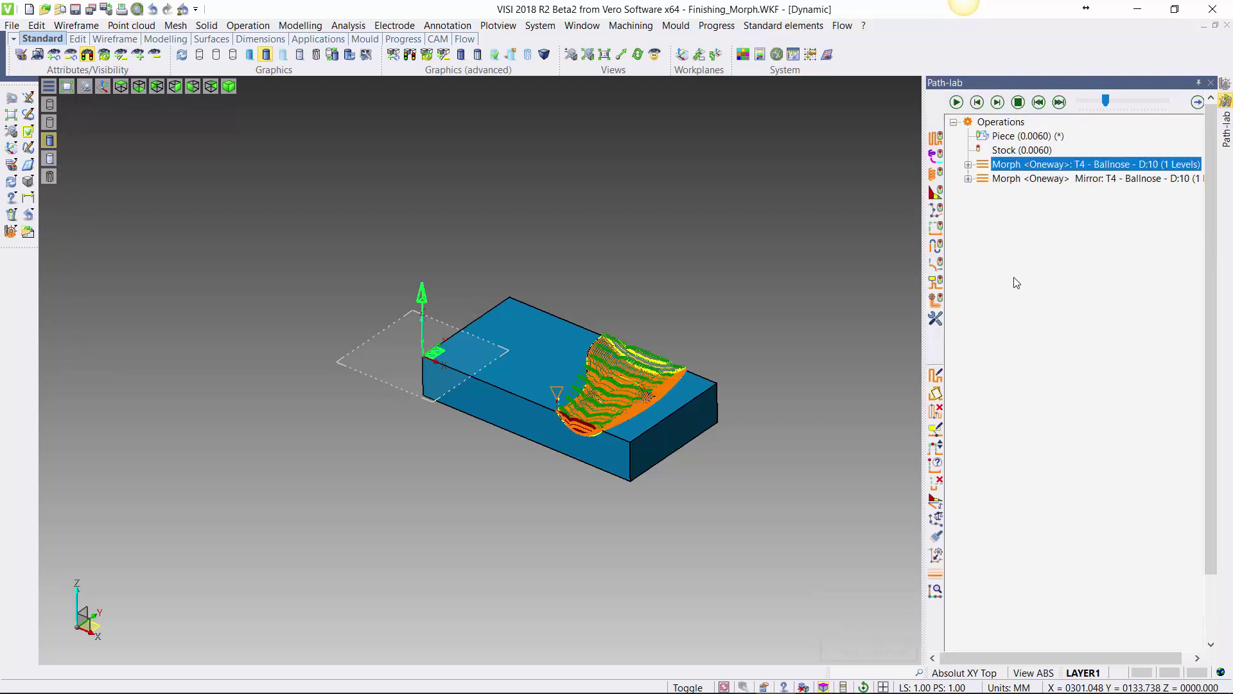
click(955, 103)
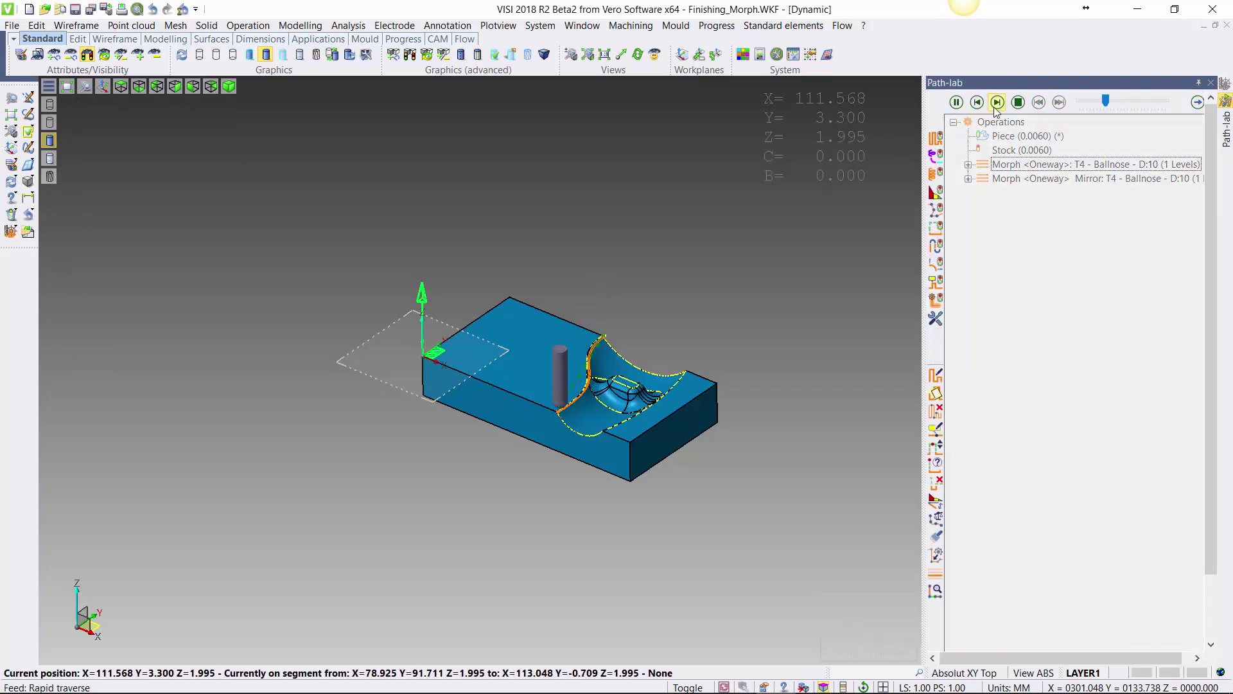
click(955, 103)
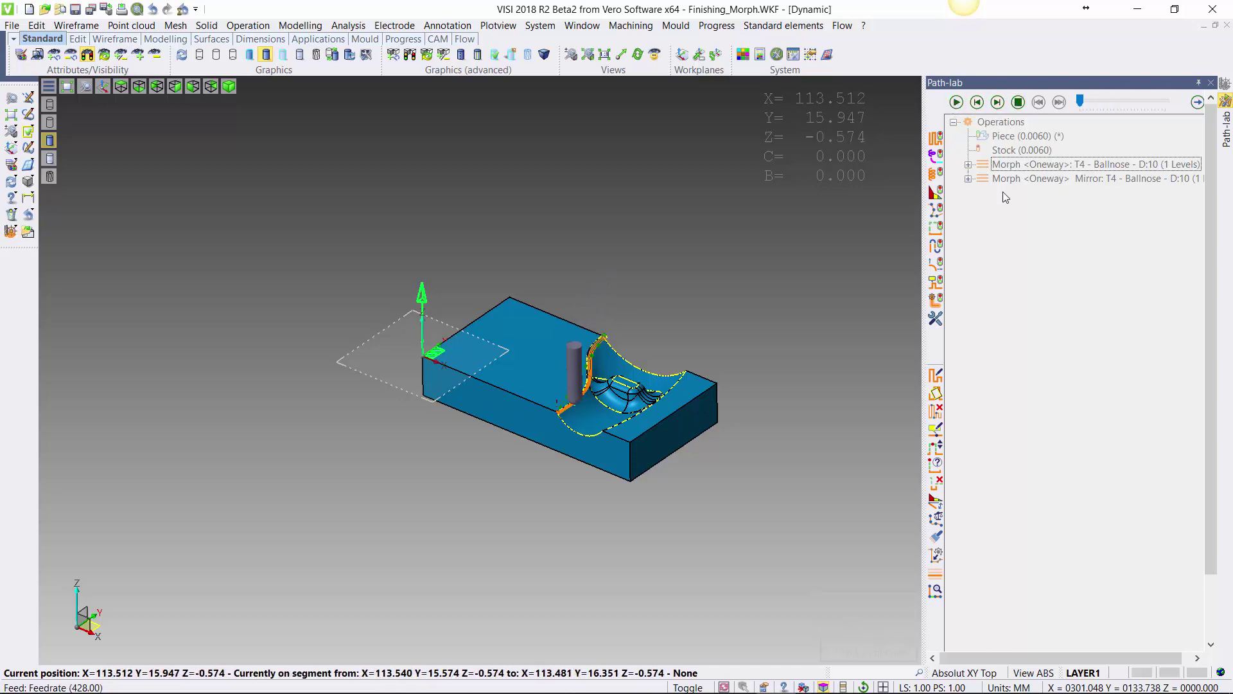
click(1018, 104)
Simulate the mirrored Morph toolpath to check its cutting direction, and close Path-lab.
click(1015, 180)
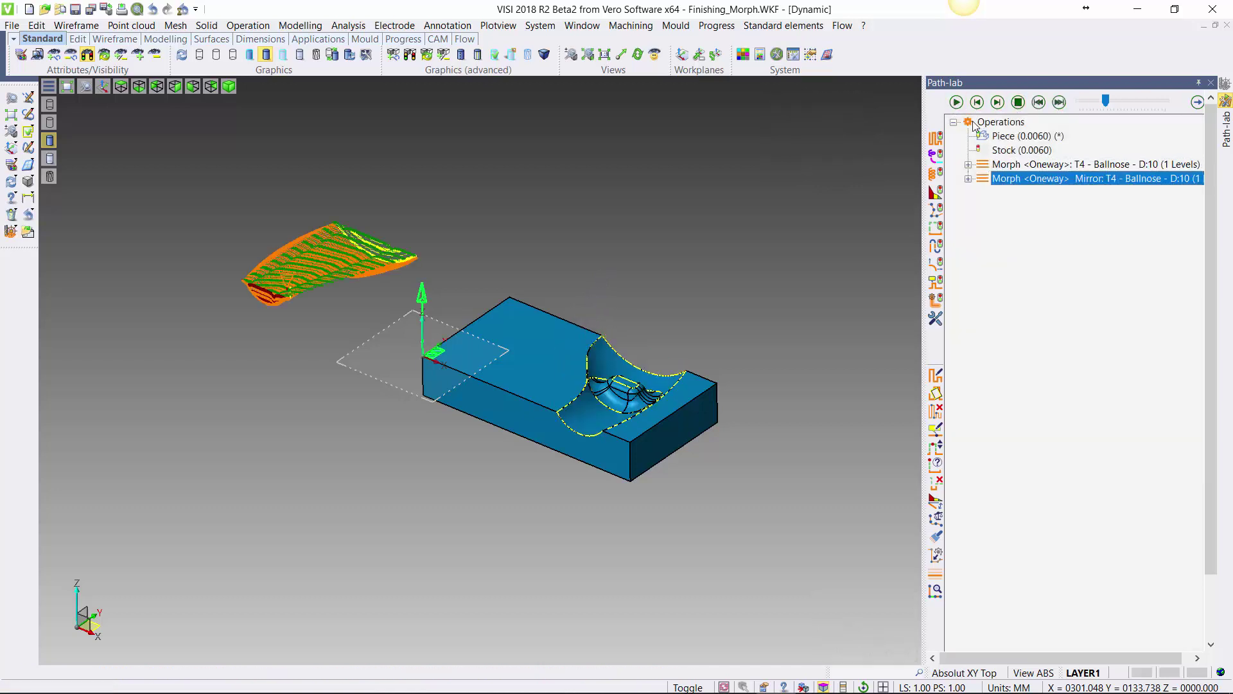
click(956, 103)
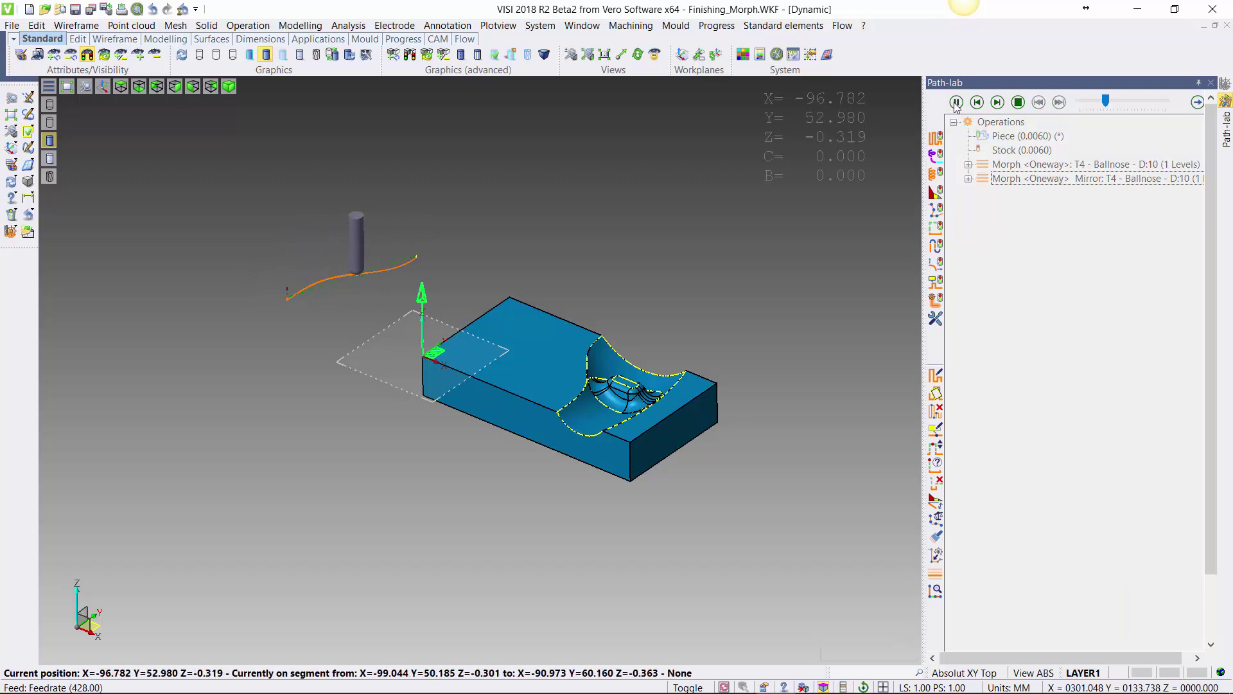
click(1018, 104)
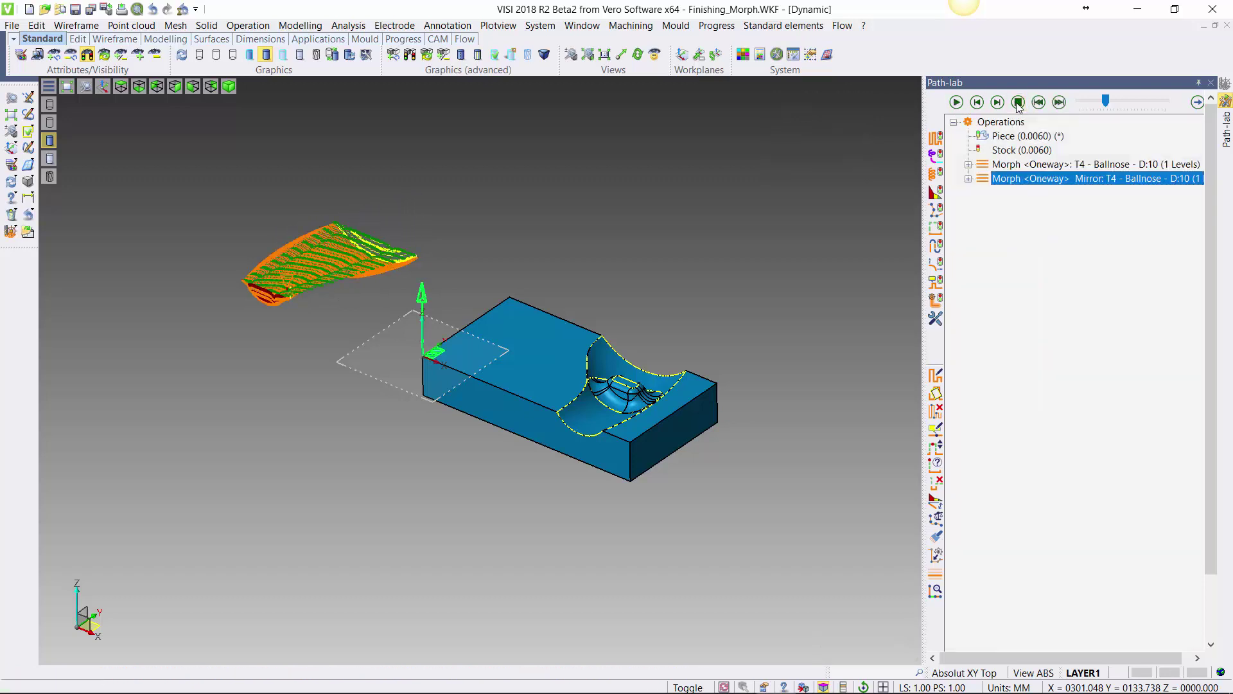
click(1210, 83)
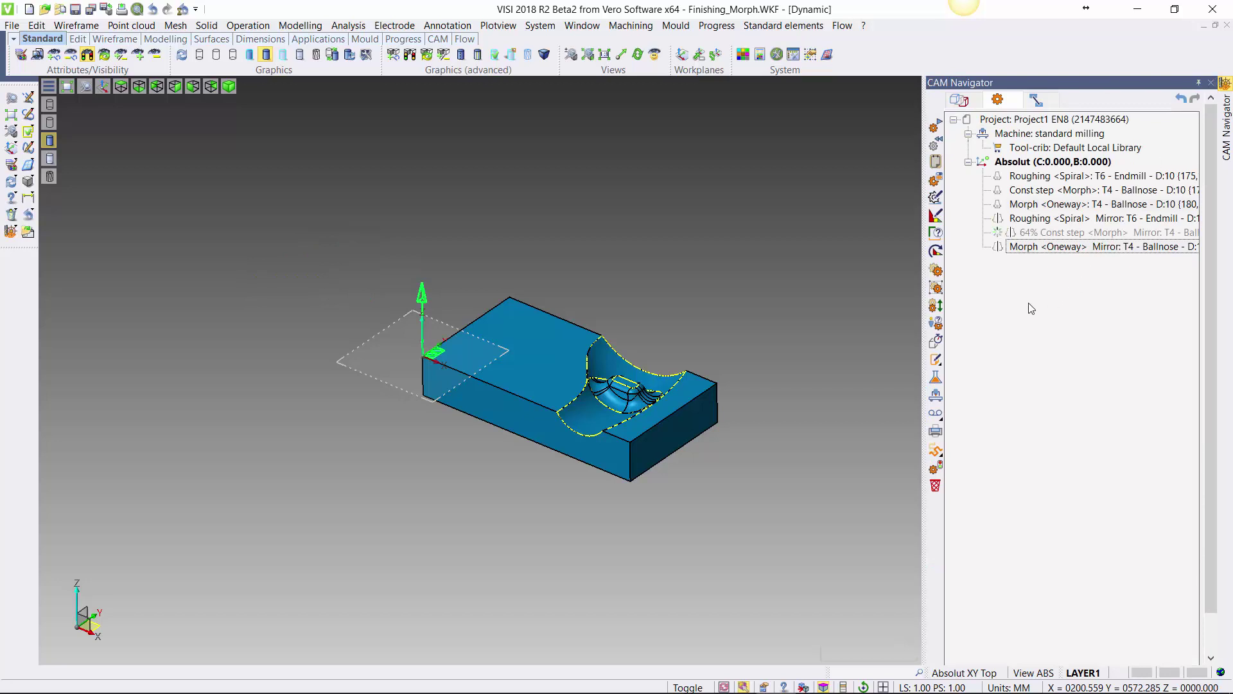
Show the Mirrored Piece from the model manager alongside the original piece and clear its highlighting.
click(960, 101)
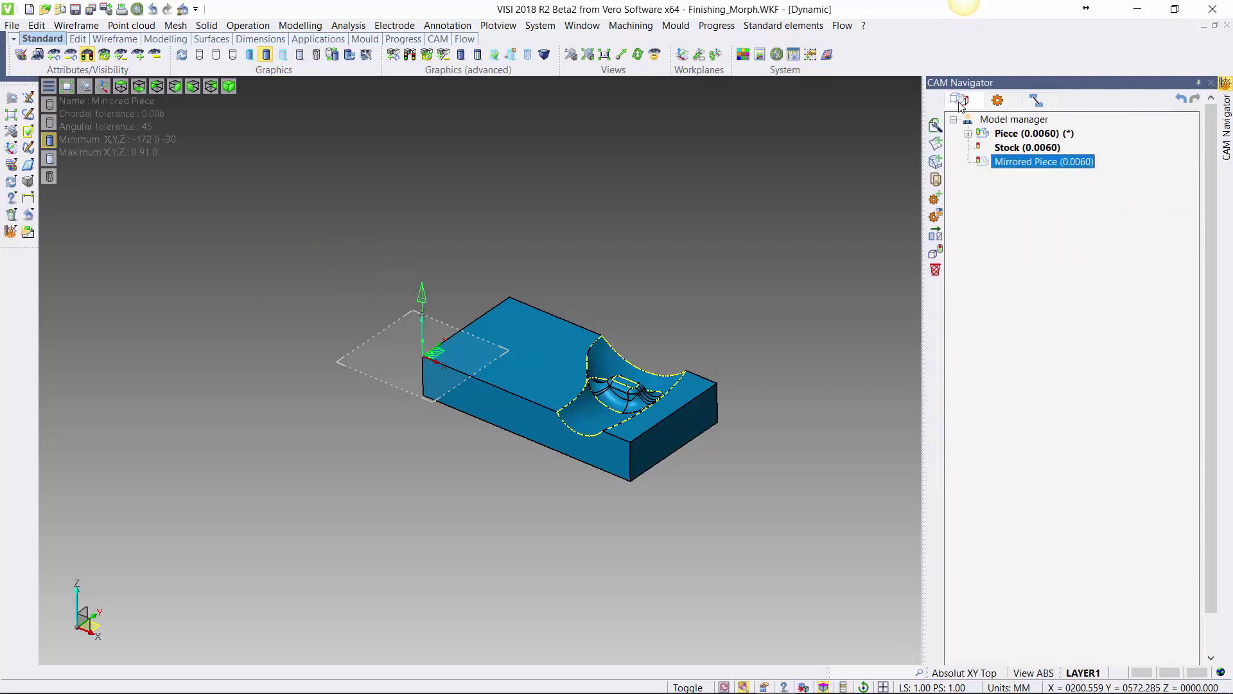
click(984, 163)
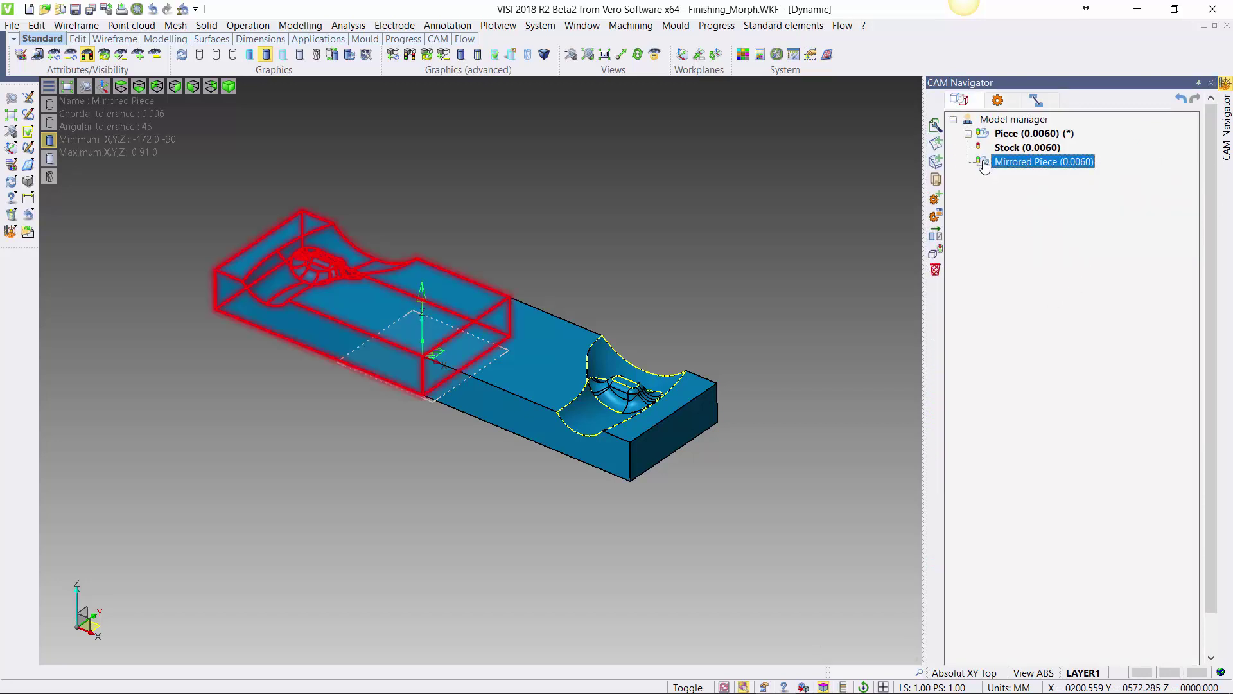
click(1014, 120)
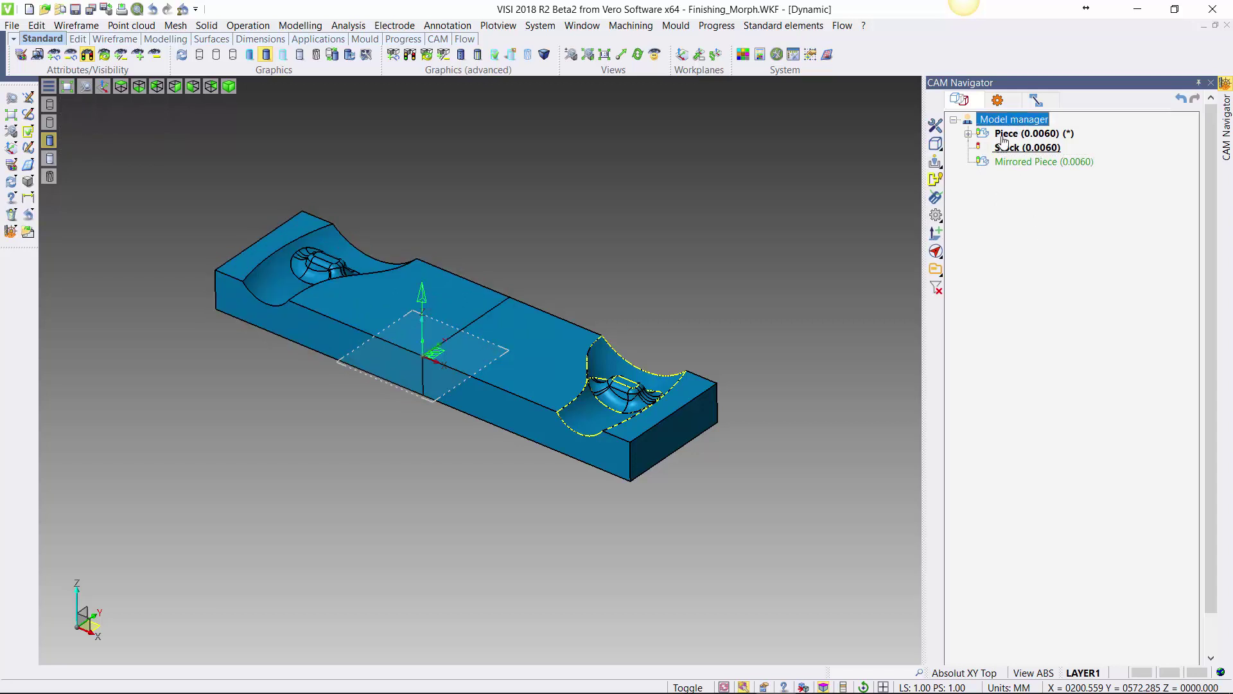
Select all six original and mirrored operations together and start a kinematics simulation for them.
click(997, 102)
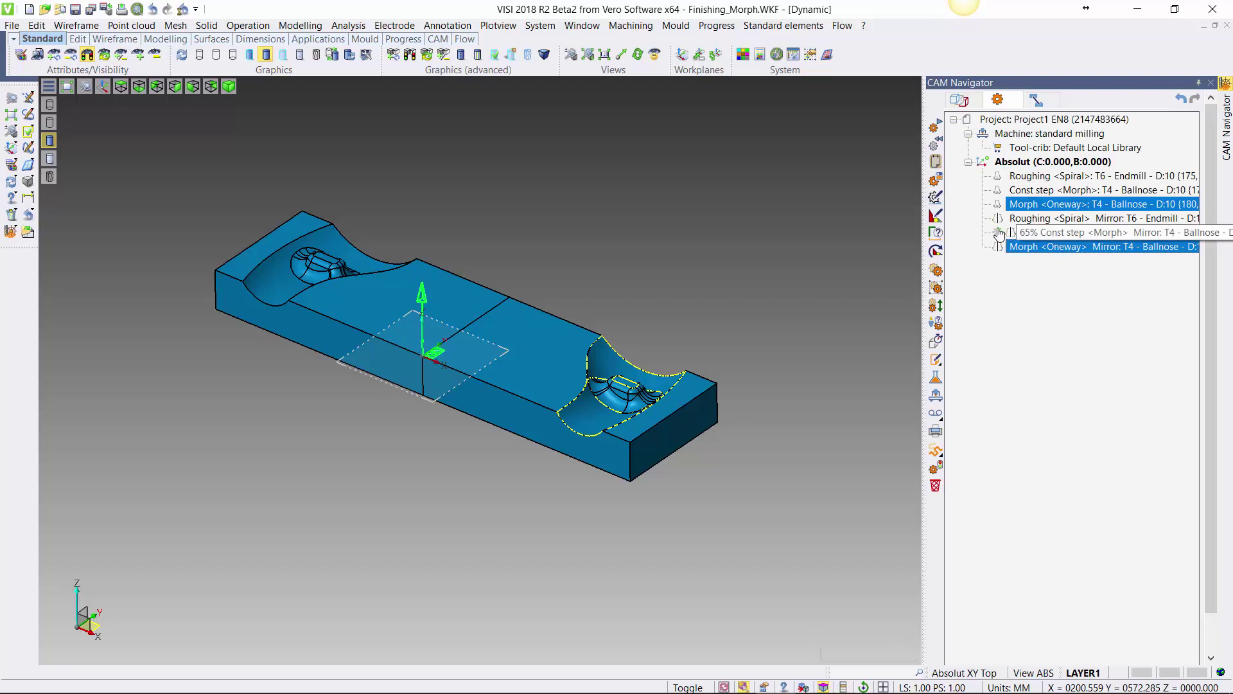
ctrl+click(1041, 206)
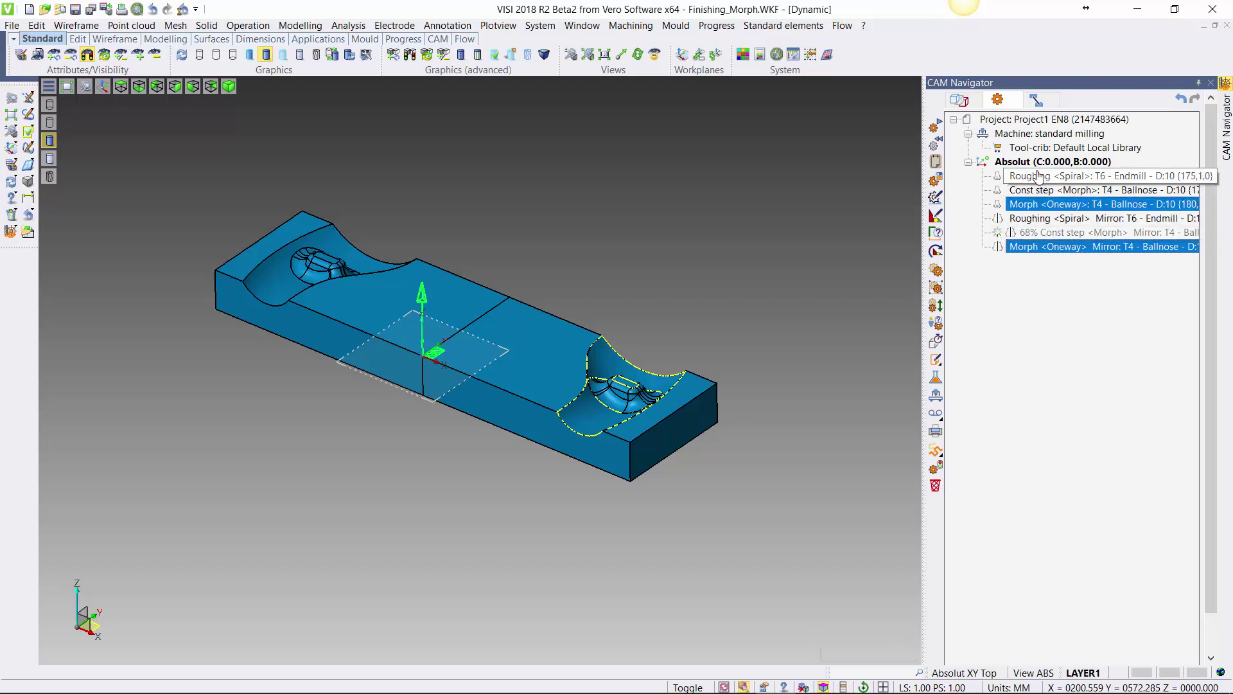
click(1042, 177)
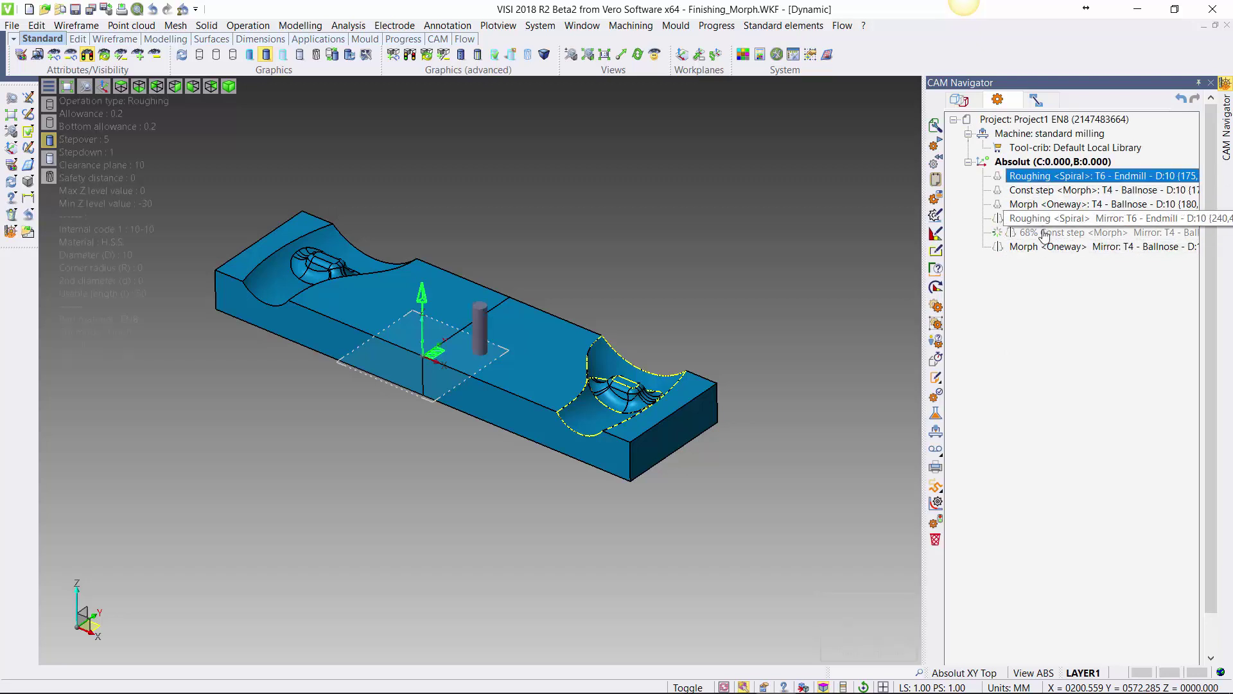
shift+click(1050, 249)
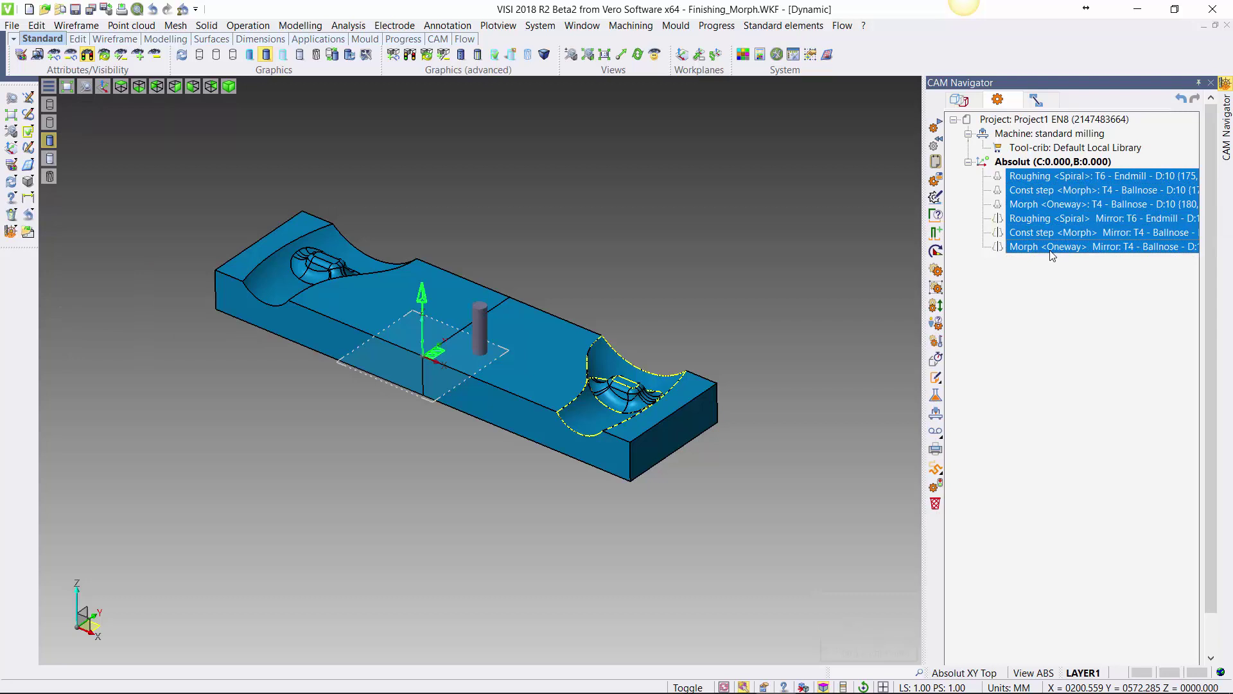
right_click(1052, 254)
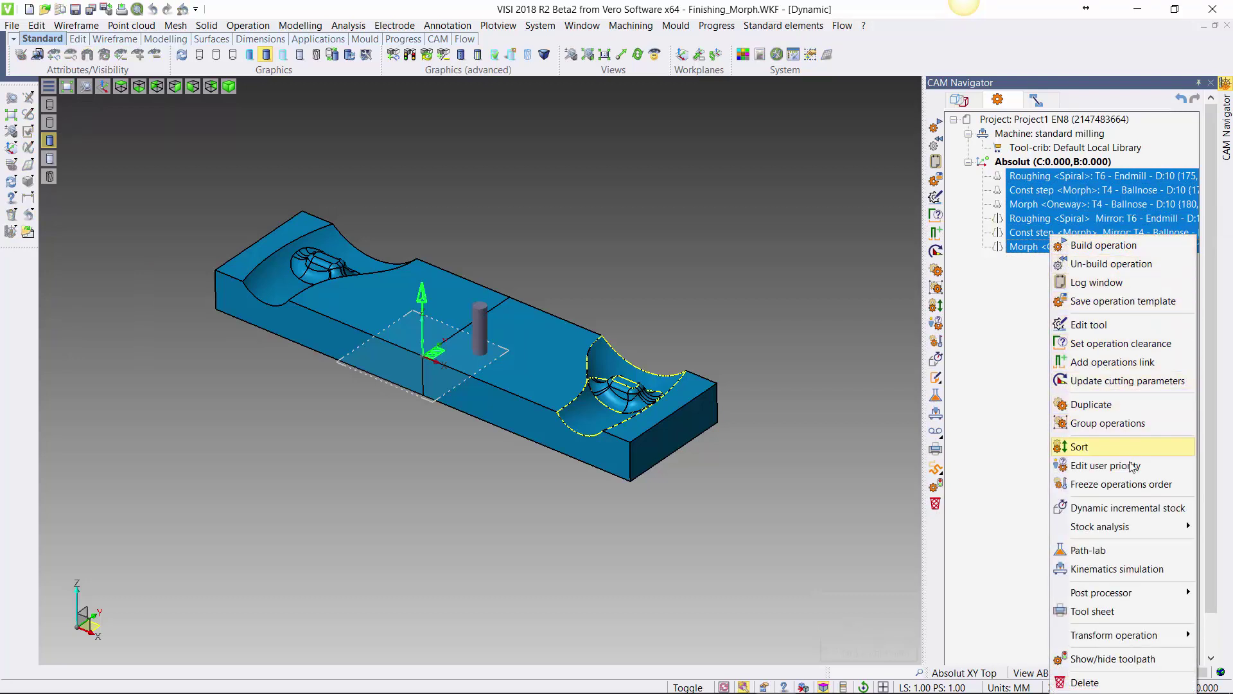
click(1122, 570)
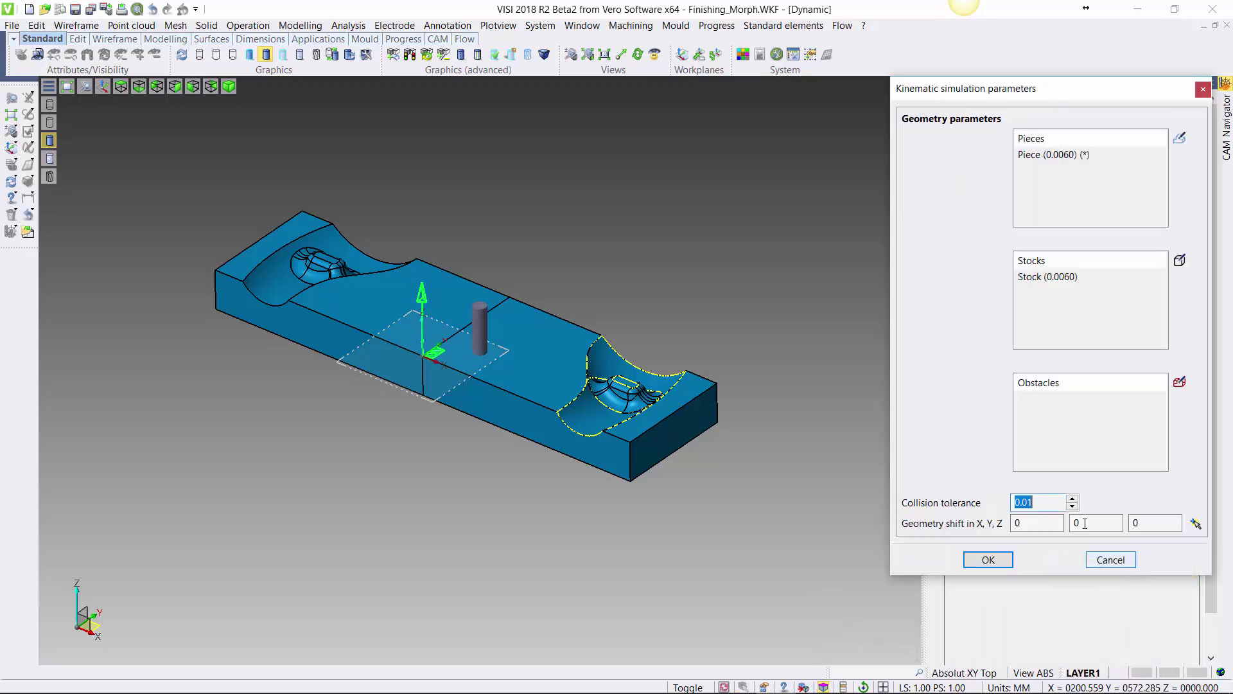
Add the Mirrored Piece to the simulation pieces, set the X, Y, Z geometry shift to 172, 0, 30 and launch the simulator.
click(1180, 139)
double_click(912, 335)
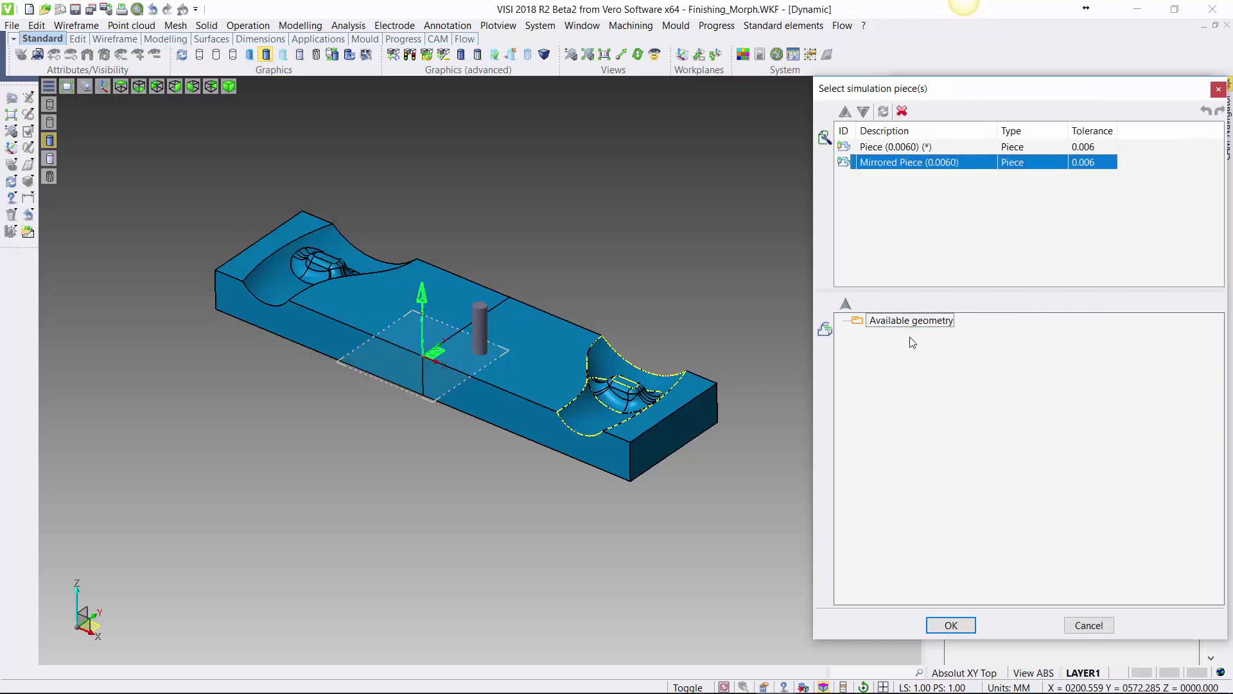
click(951, 625)
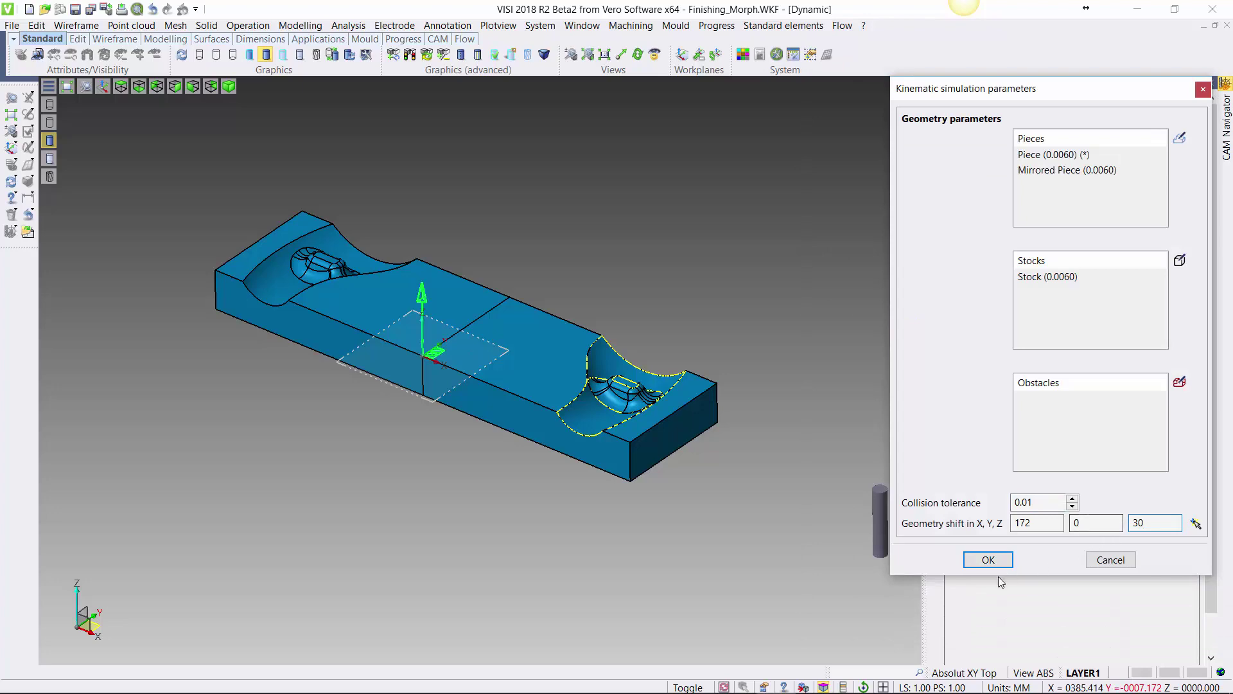
click(980, 563)
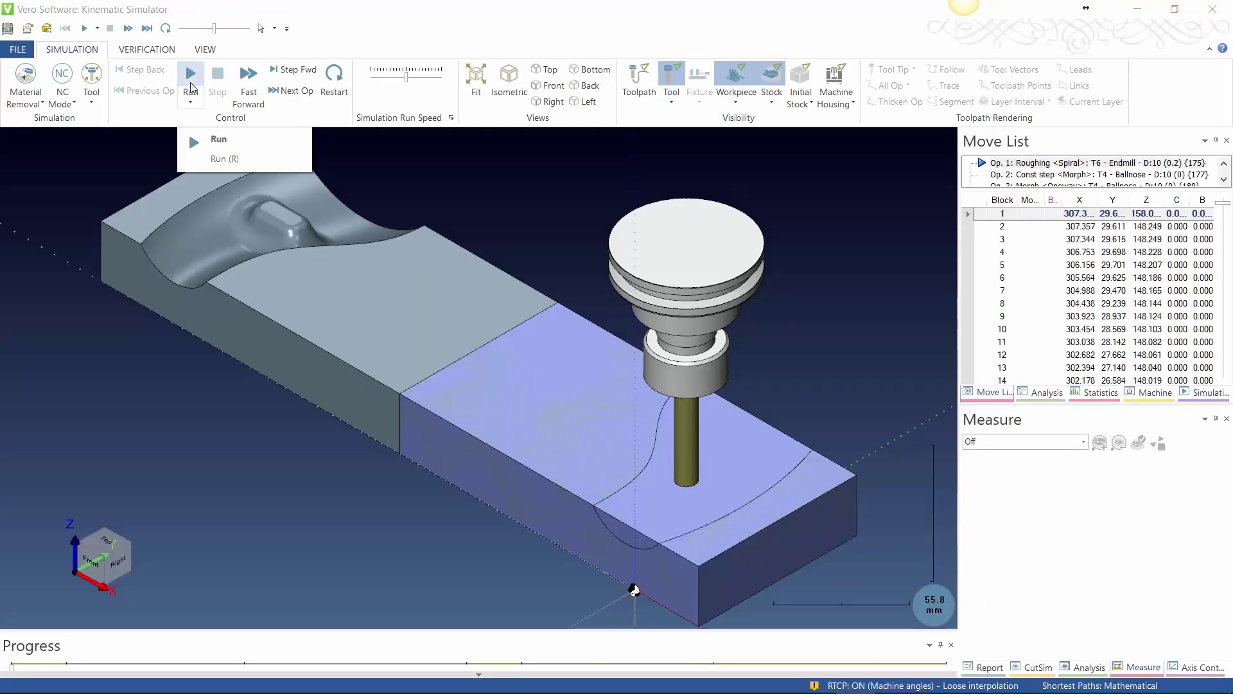
Run the simulation in Workpiece / Stock mode at an increased speed, stop it during the mirrored operations and close the simulator.
click(191, 83)
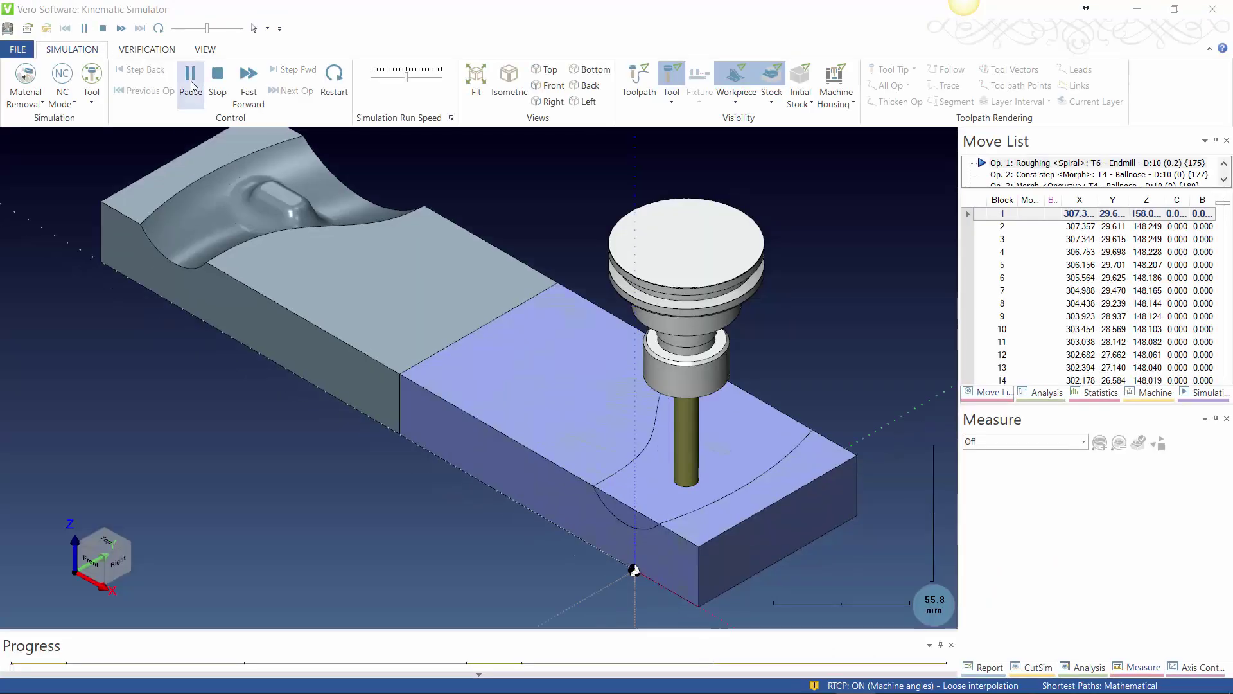
click(92, 101)
click(121, 151)
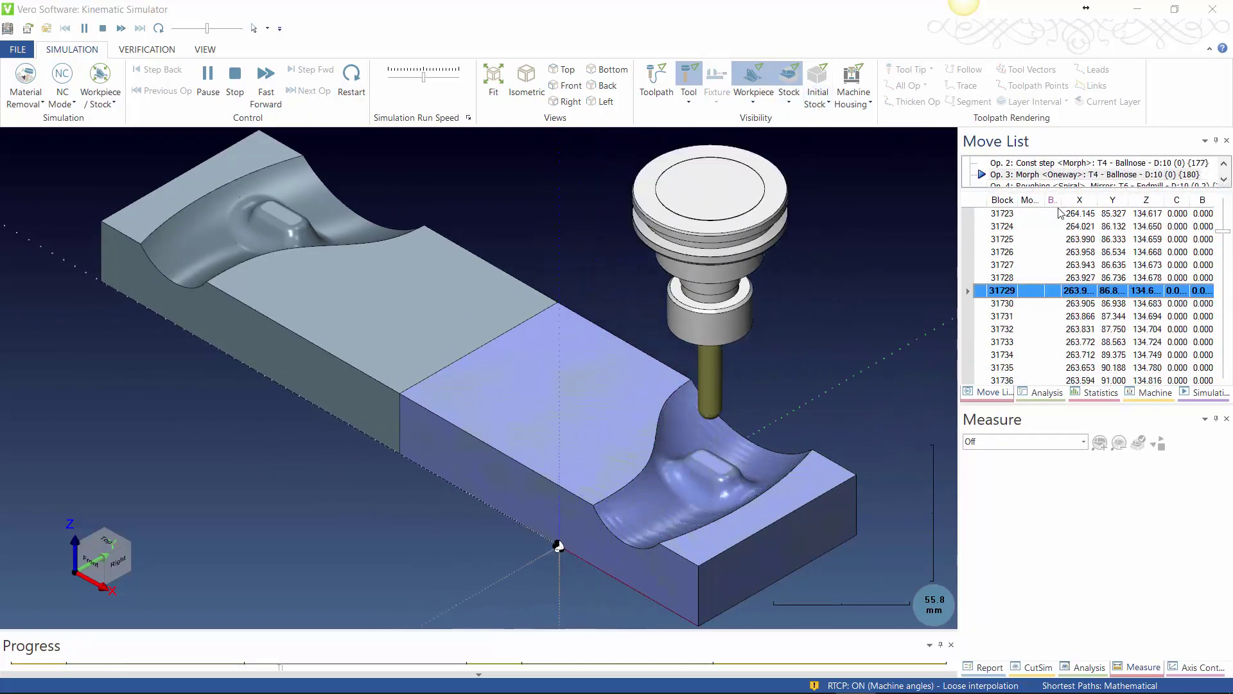
drag(424, 77, 437, 78)
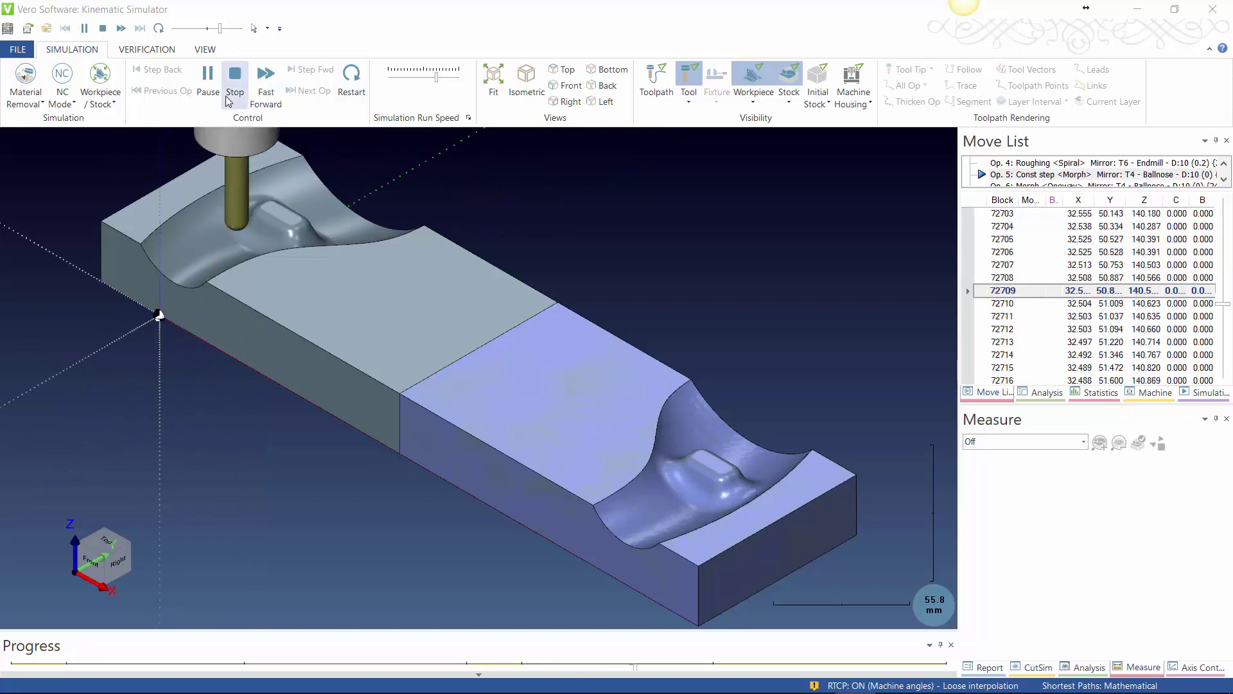
click(234, 78)
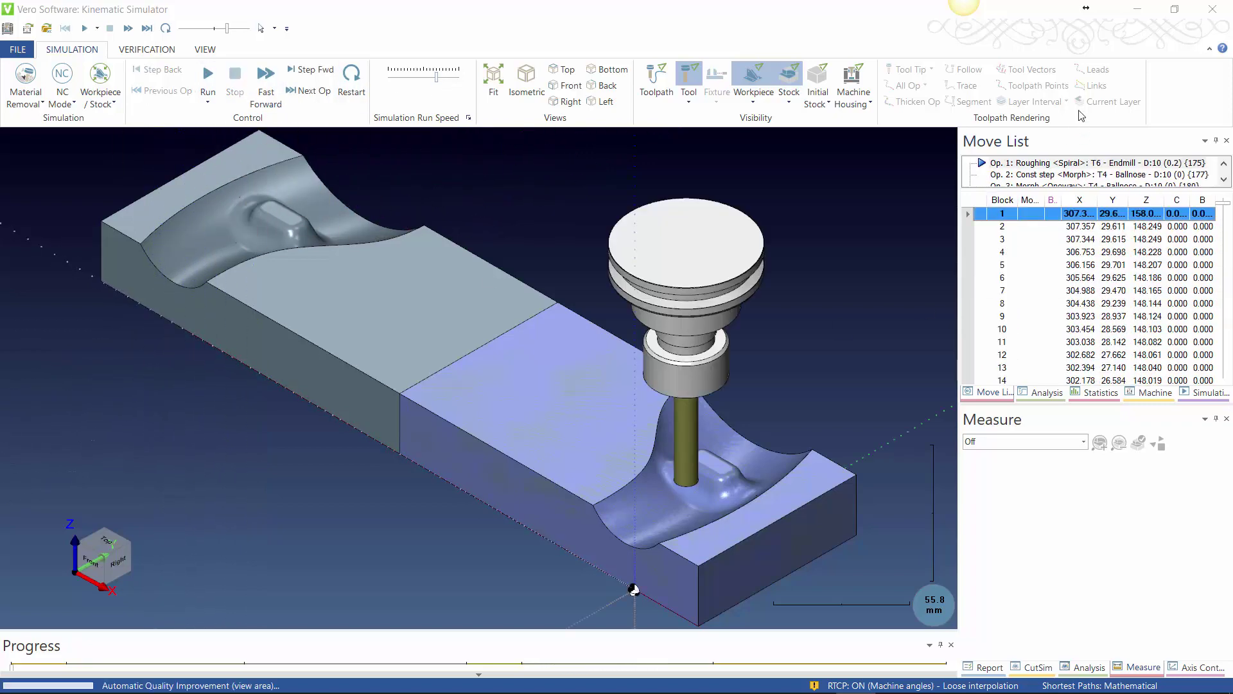
click(1212, 10)
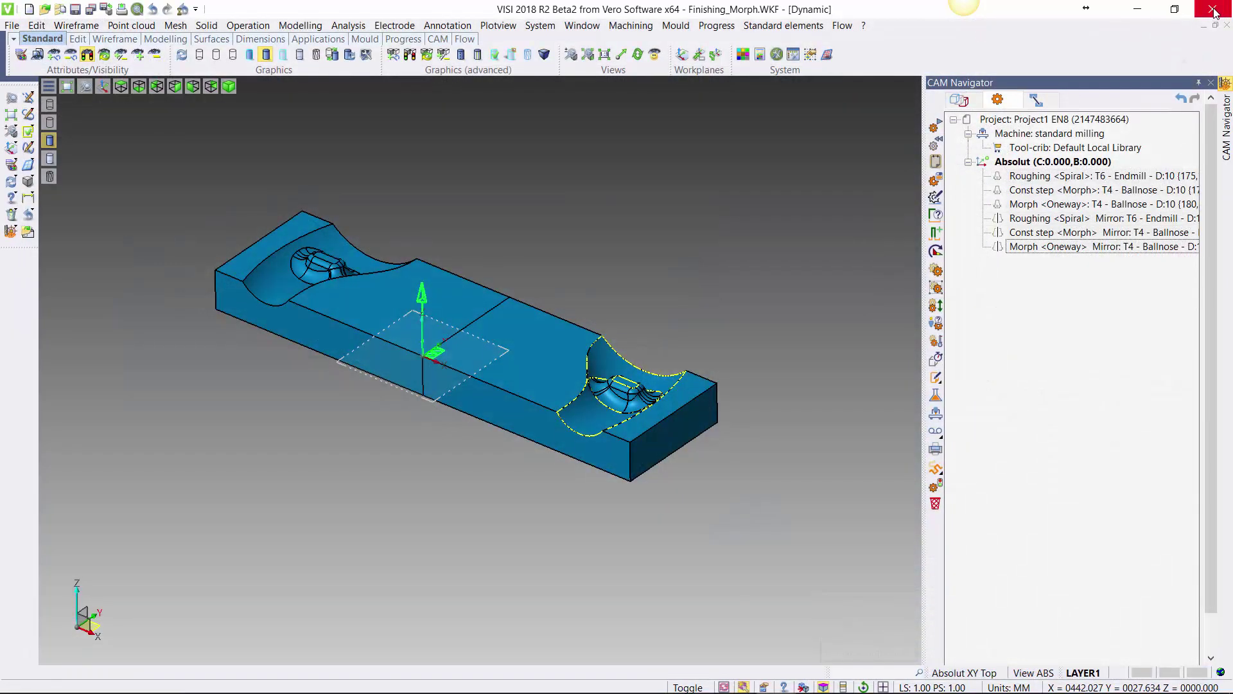
Mirror the Morph <Oneway> operation in 2D along the Y axis through the origin with the alternative mirror mode, replacing the original operation.
click(1057, 204)
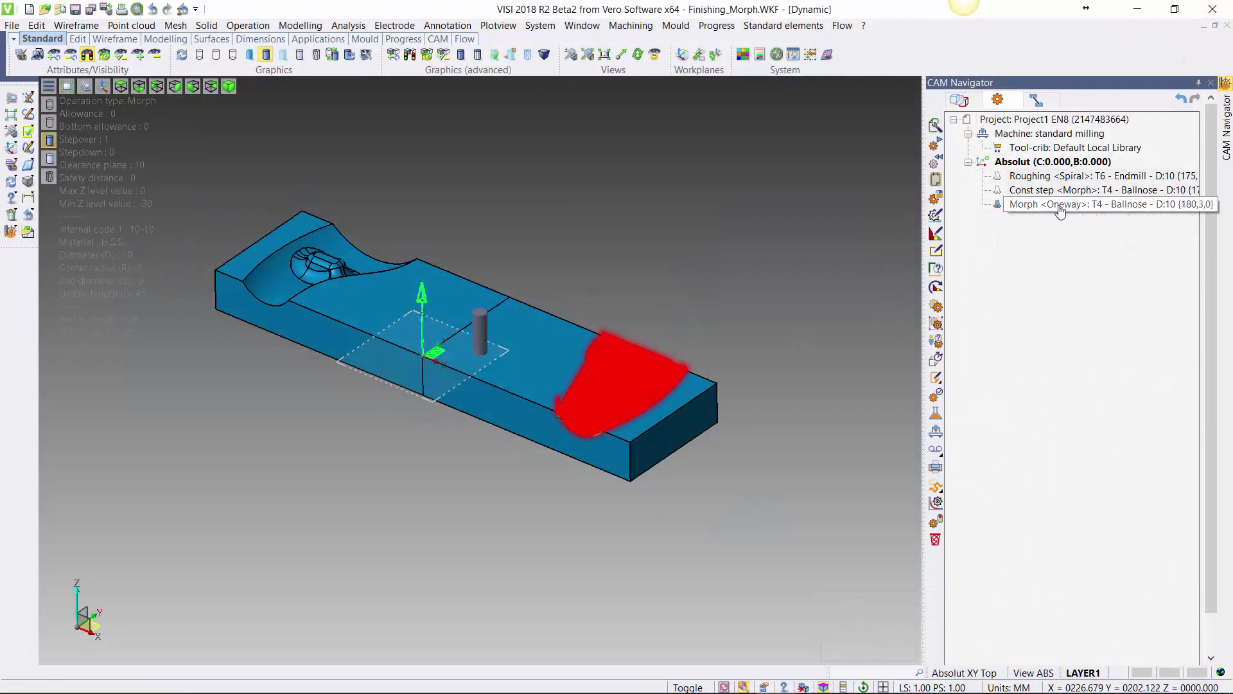
right_click(1060, 206)
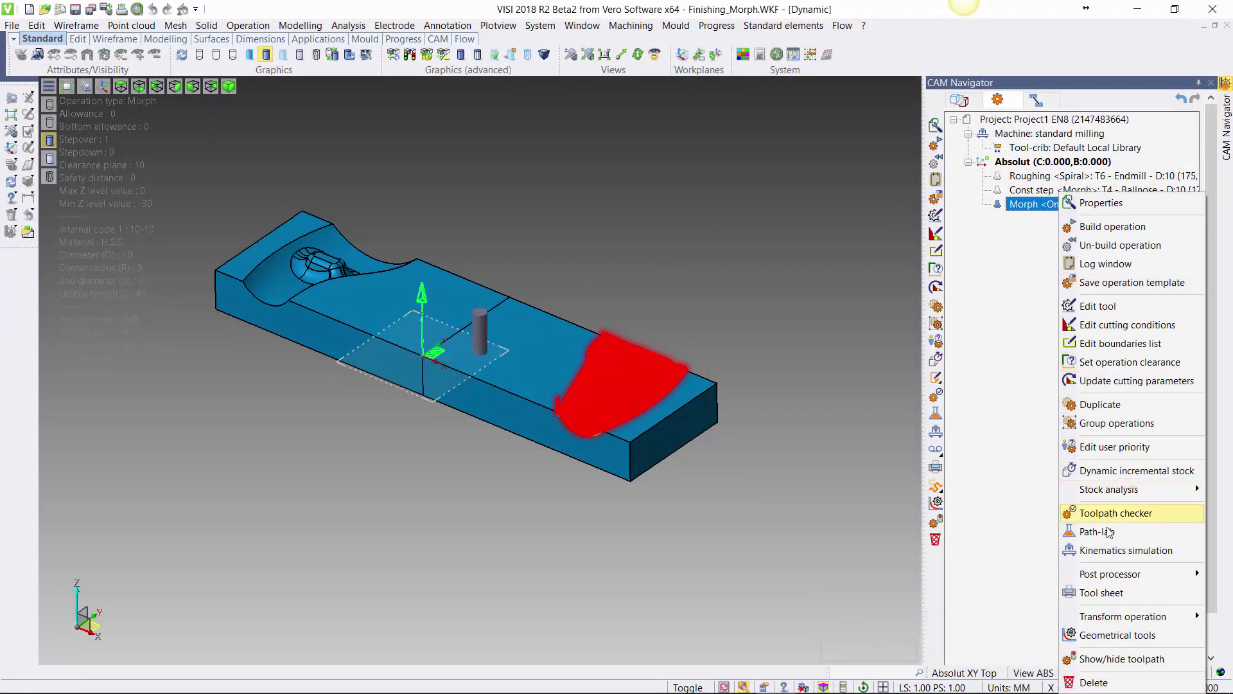
mouse_move(1121, 616)
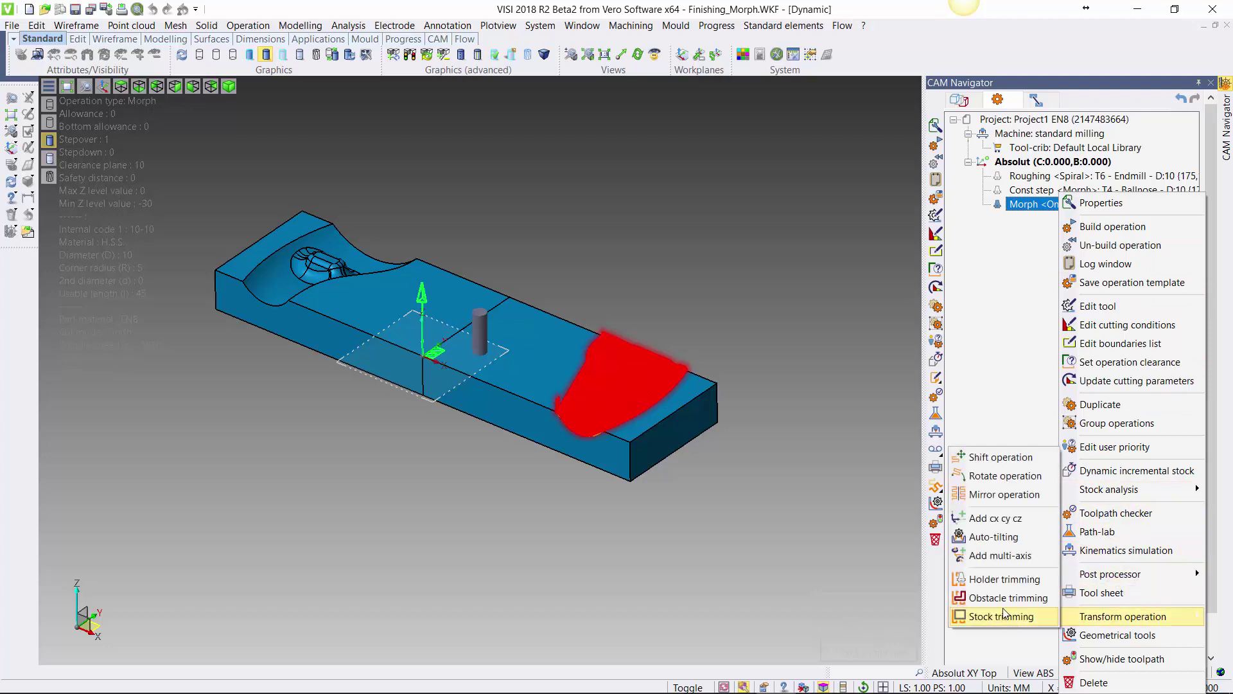
click(995, 494)
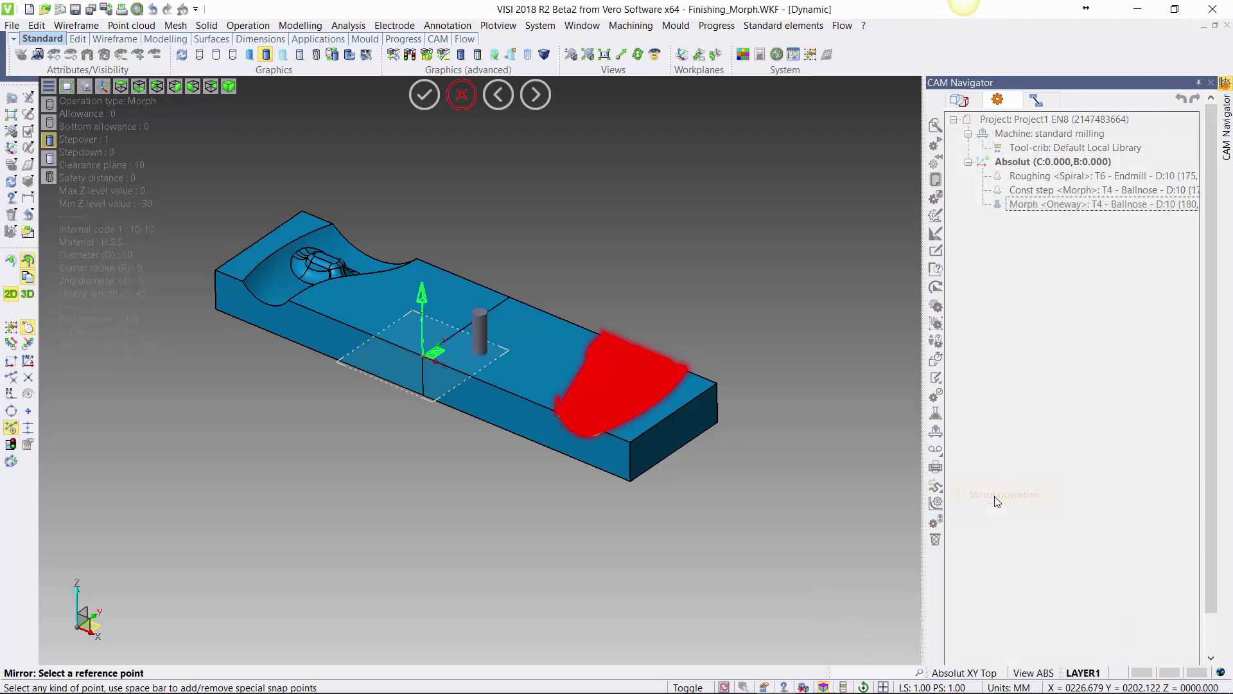
click(423, 356)
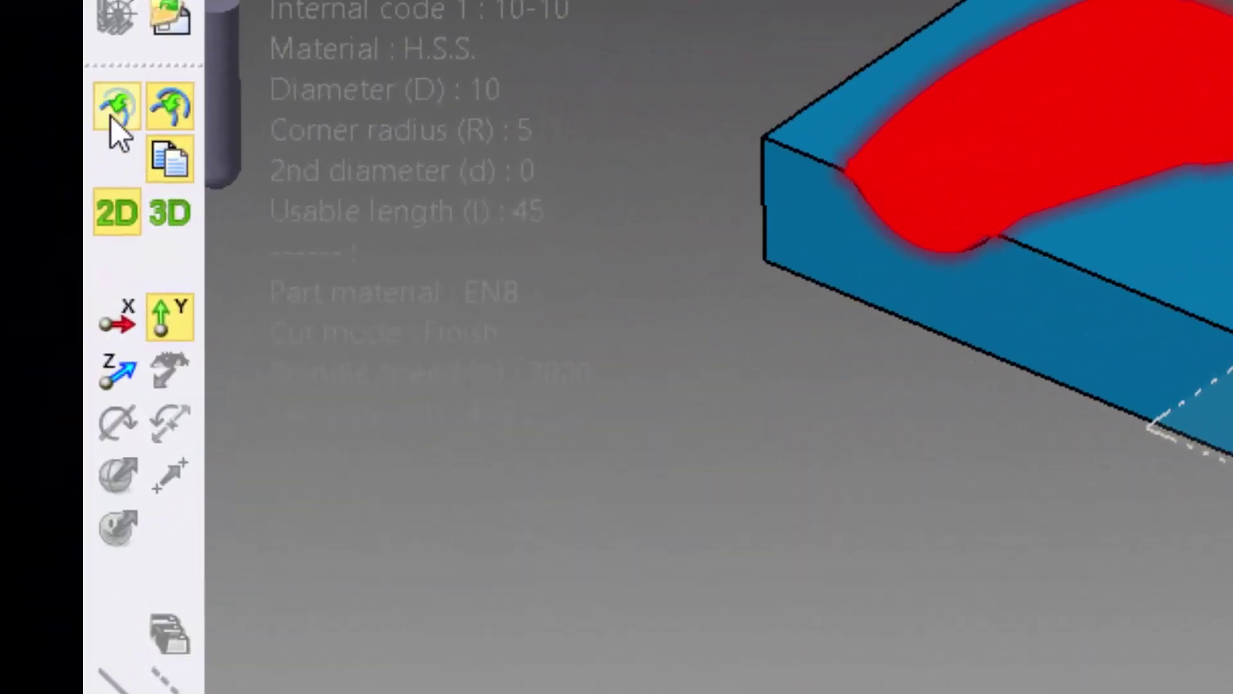
click(10, 261)
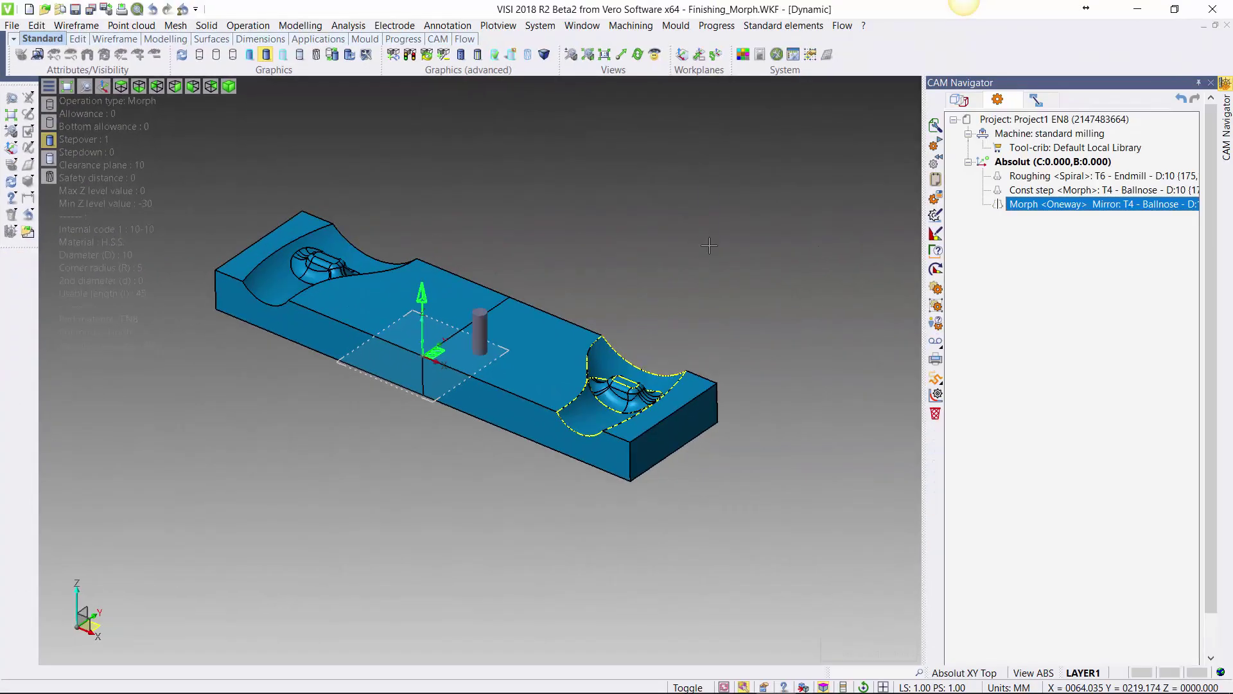
Mirror the already mirrored Morph <Oneway> operation once more in 2D along the Y axis through the origin.
mouse_move(513, 213)
middle_down()
mouse_move(518, 237)
mouse_move(513, 218)
middle_up()
scroll(482, 218, up, 1)
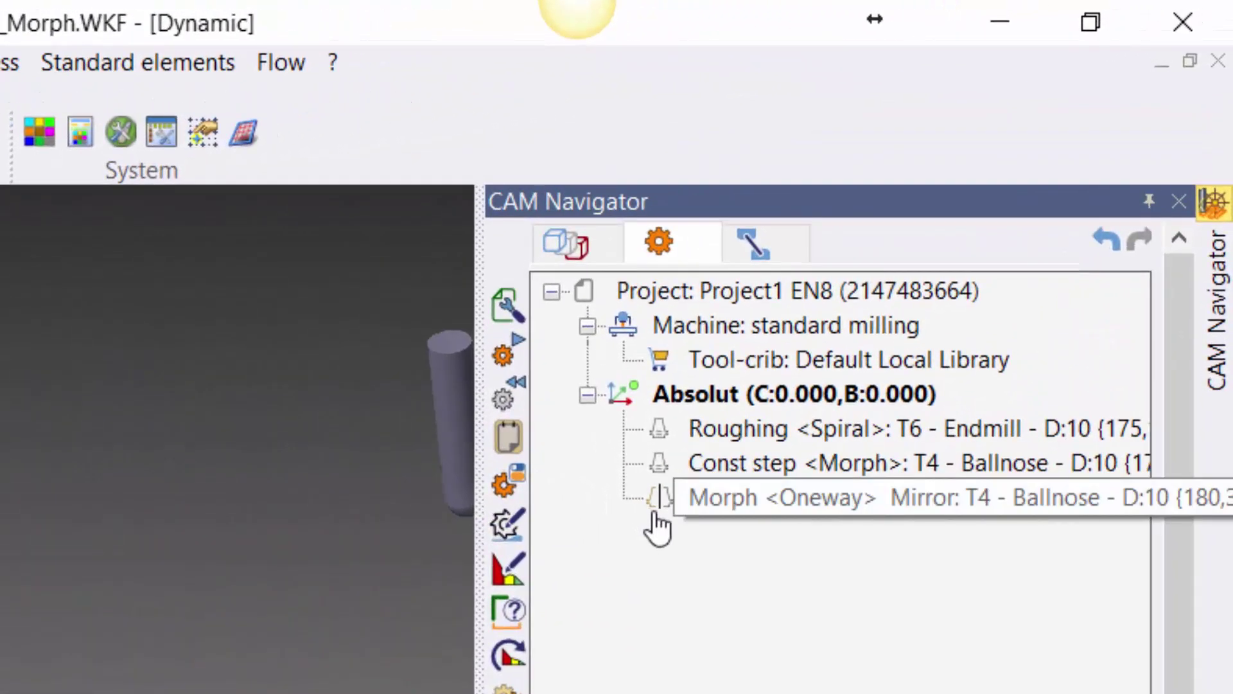
click(655, 512)
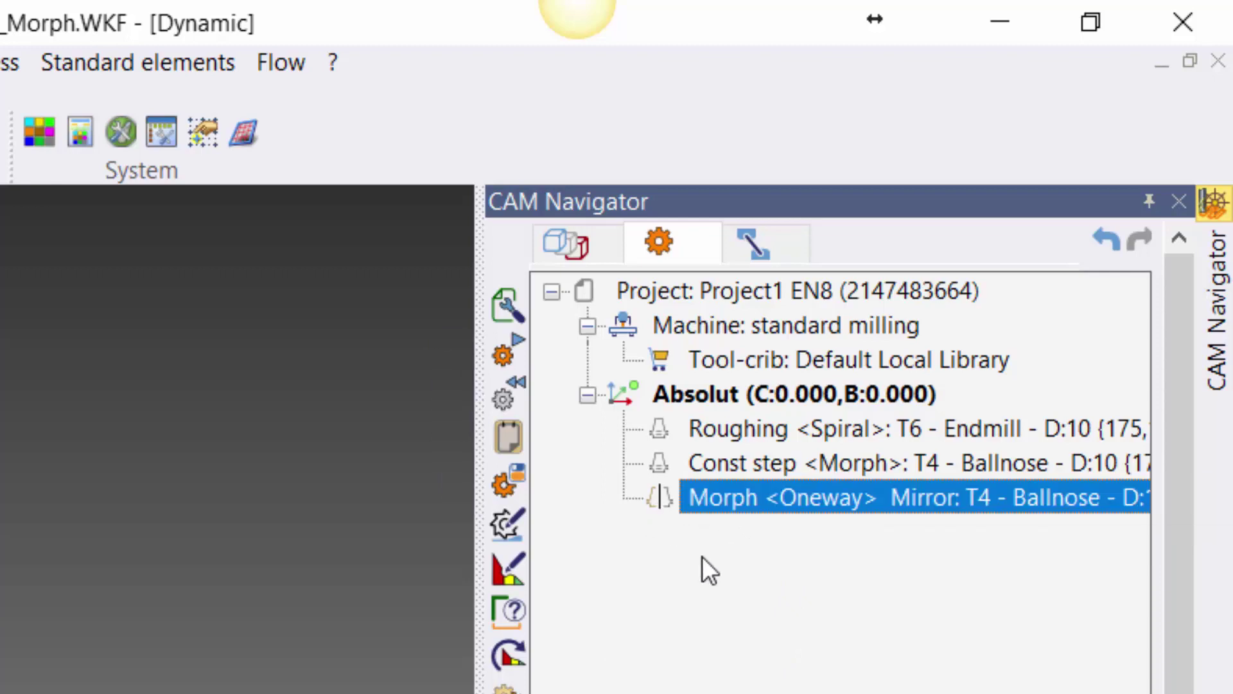
click(759, 461)
click(798, 501)
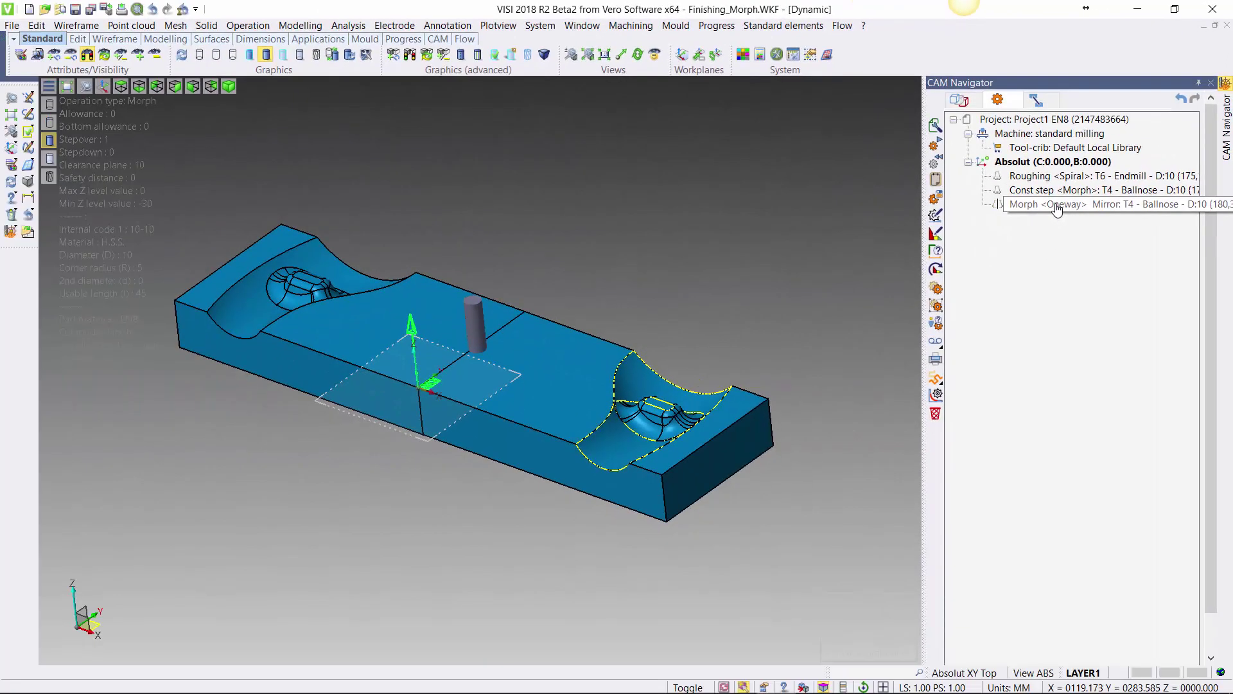
right_click(1057, 209)
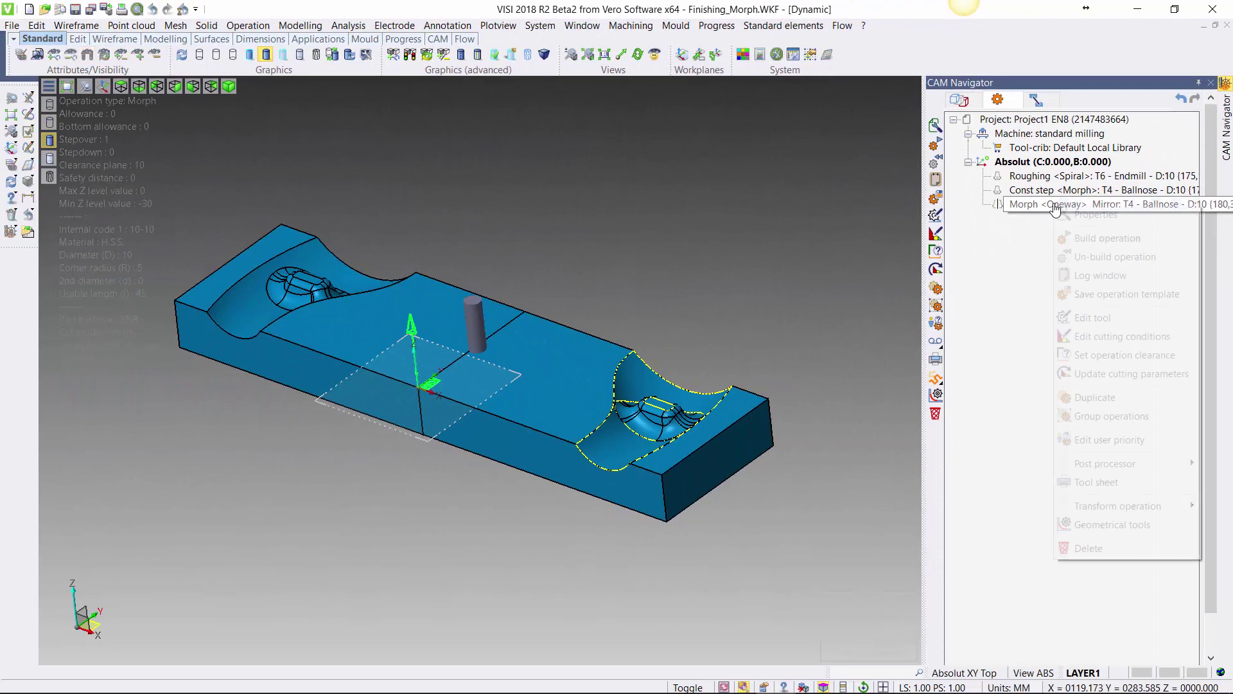
mouse_move(1118, 505)
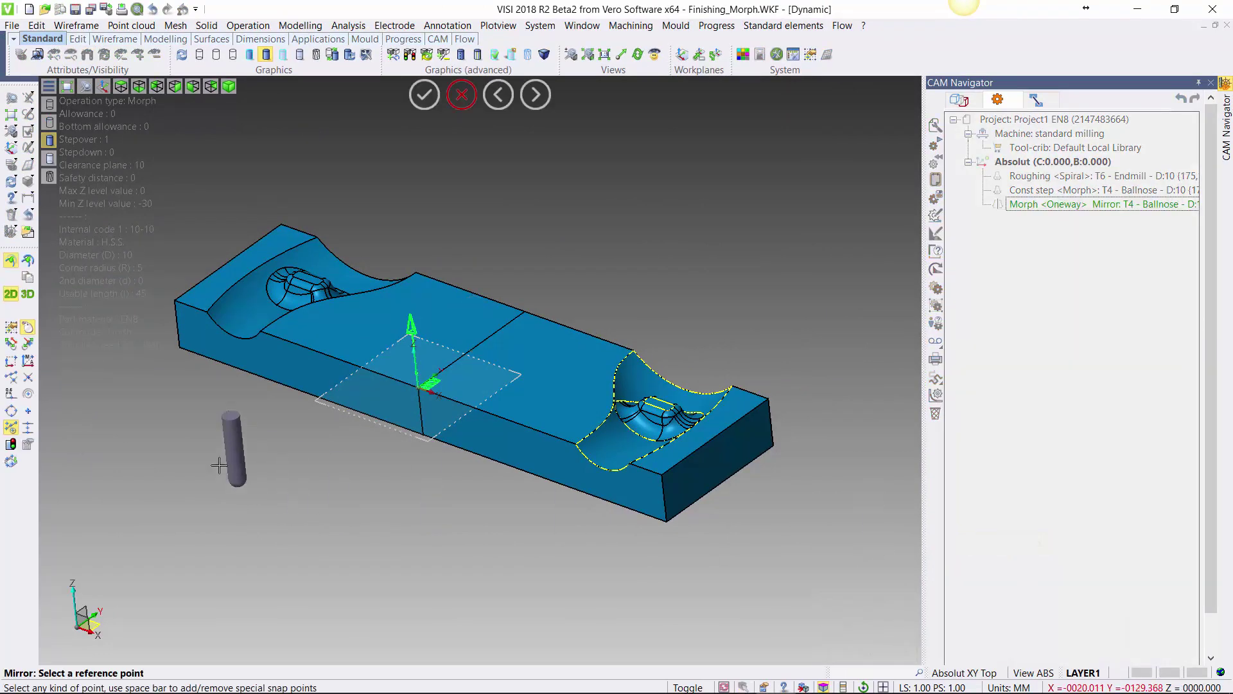
click(418, 388)
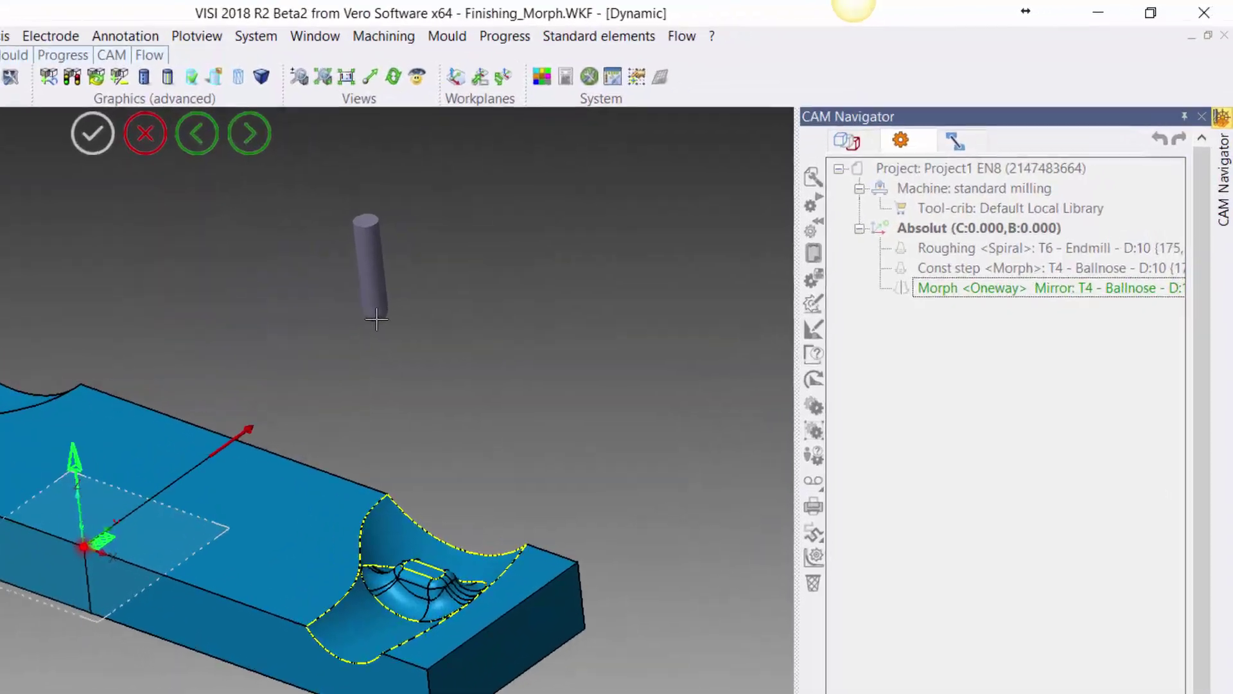
right_click(626, 227)
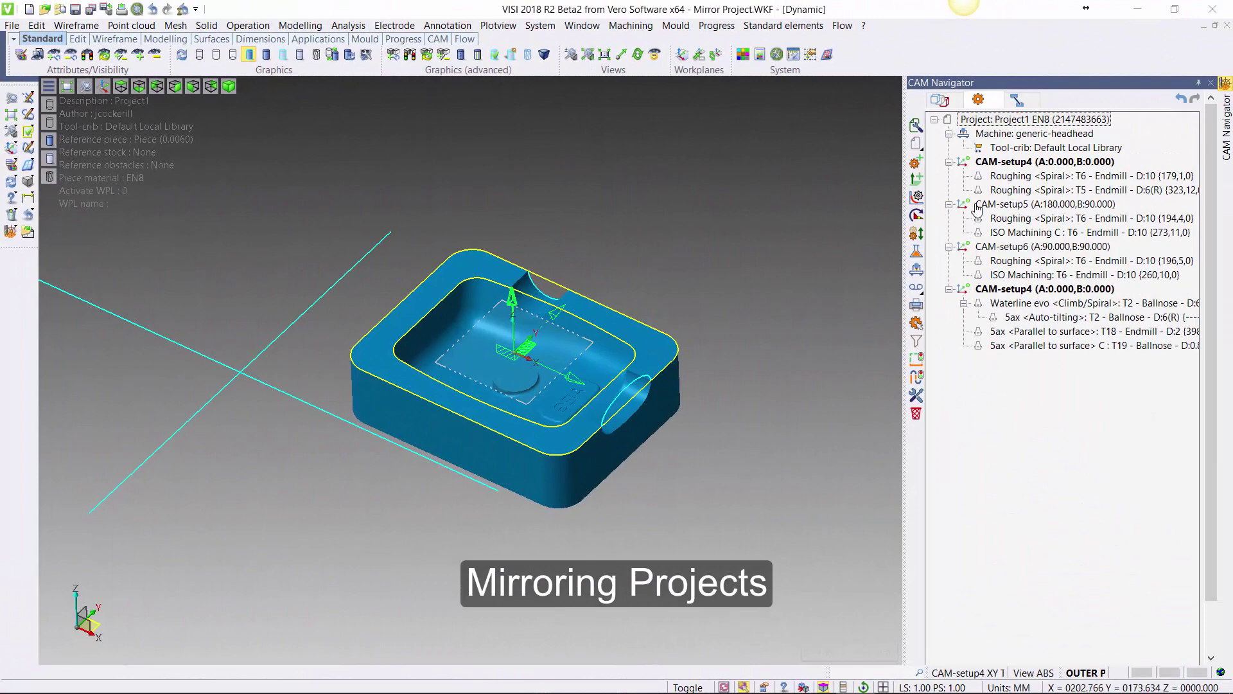
Examine the toolpaths of the T6 and T5 spiral roughing operations in CAM-setup4 of the Mirror Project file, and hide them again.
click(1028, 176)
scroll(540, 404, up, 5)
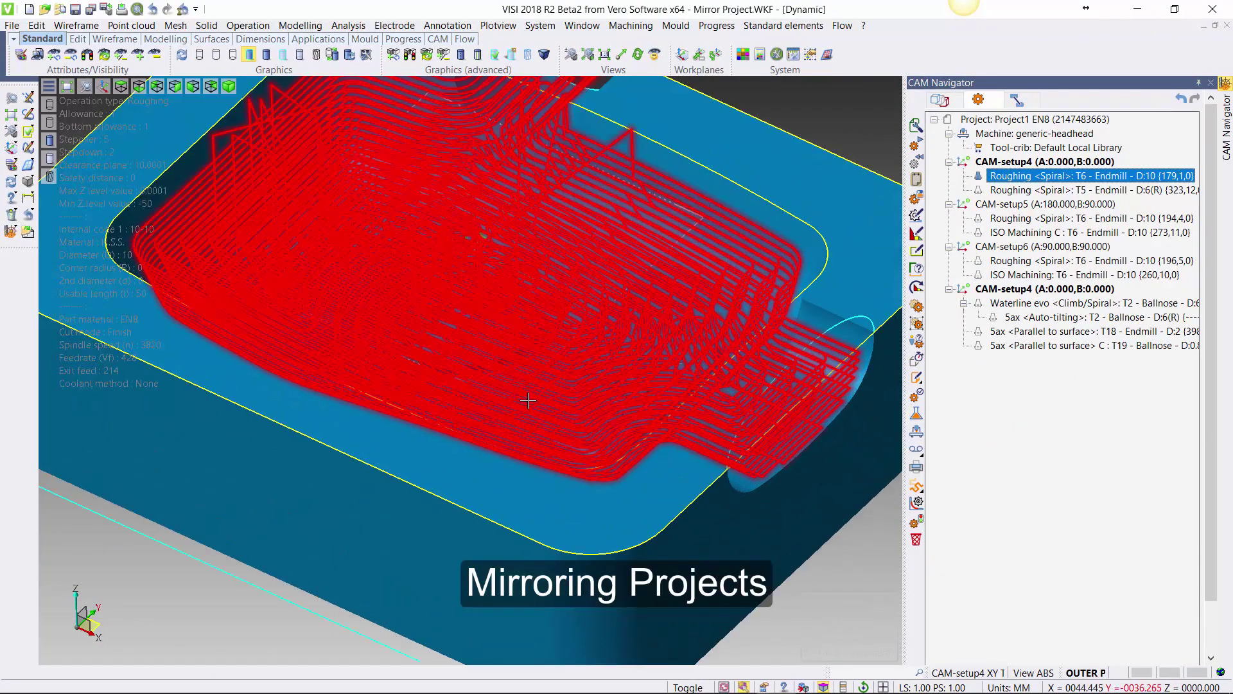
scroll(539, 403, down, 3)
click(982, 194)
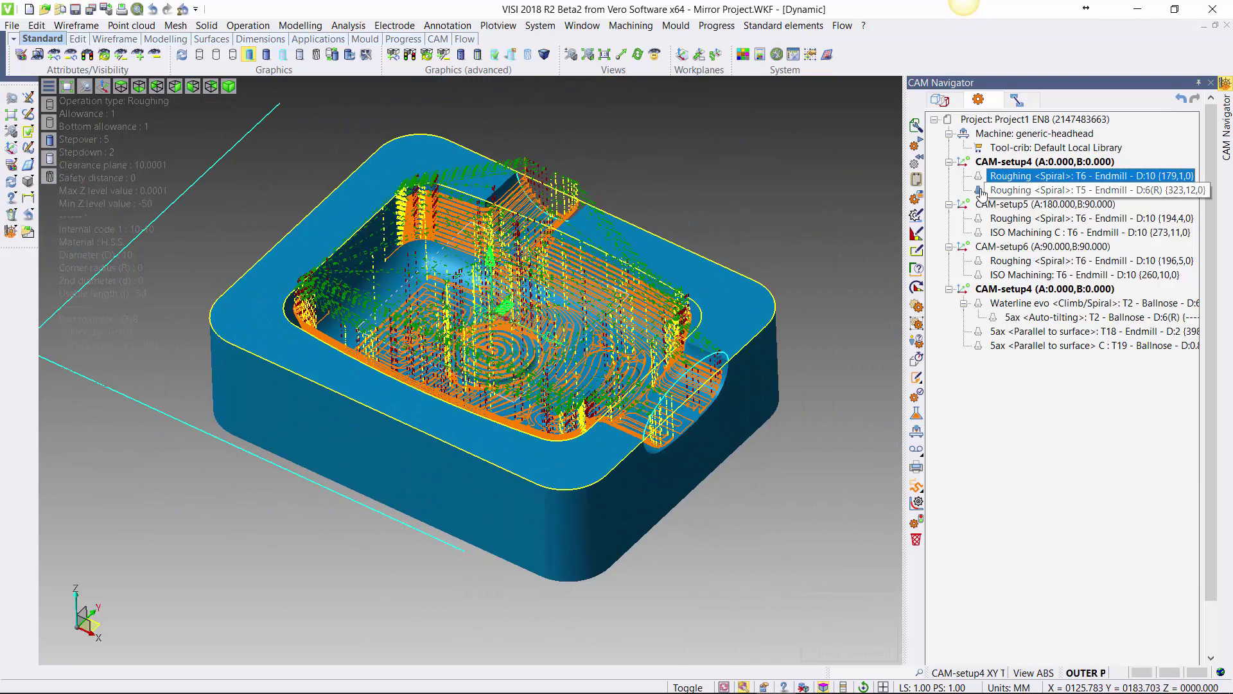
click(979, 190)
Display the Roughing <Spiral> T6 stock model from the model manager and inspect it on the part.
click(947, 100)
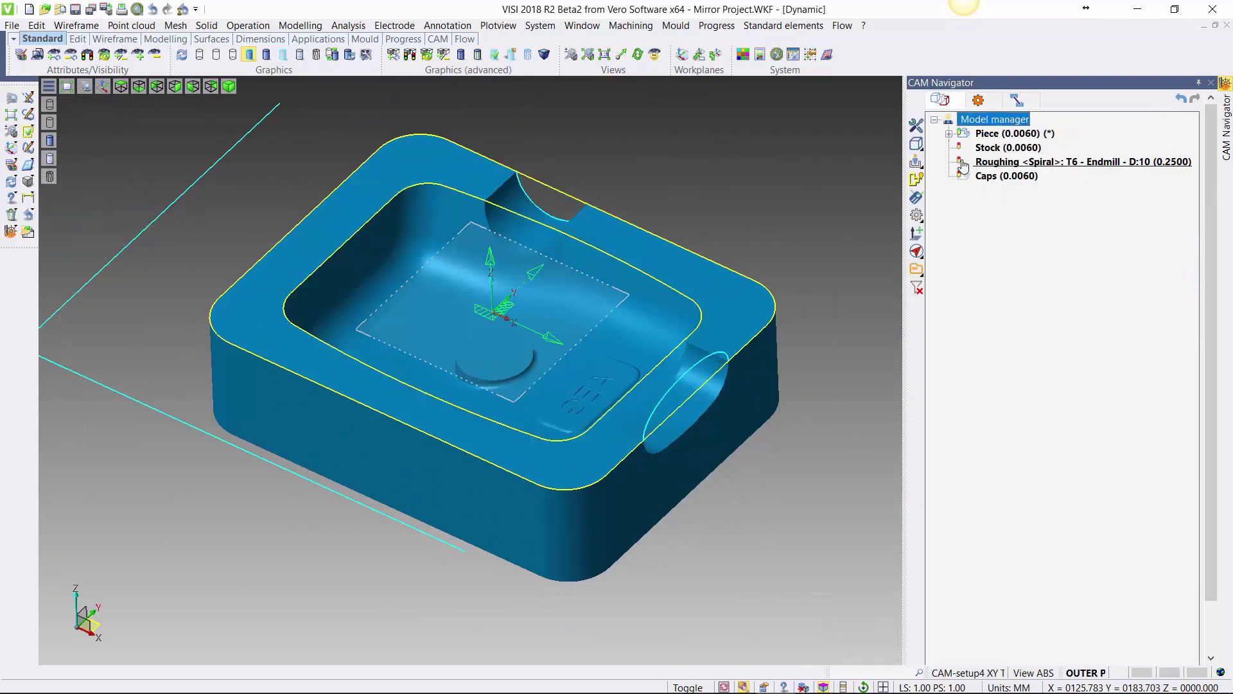
click(961, 163)
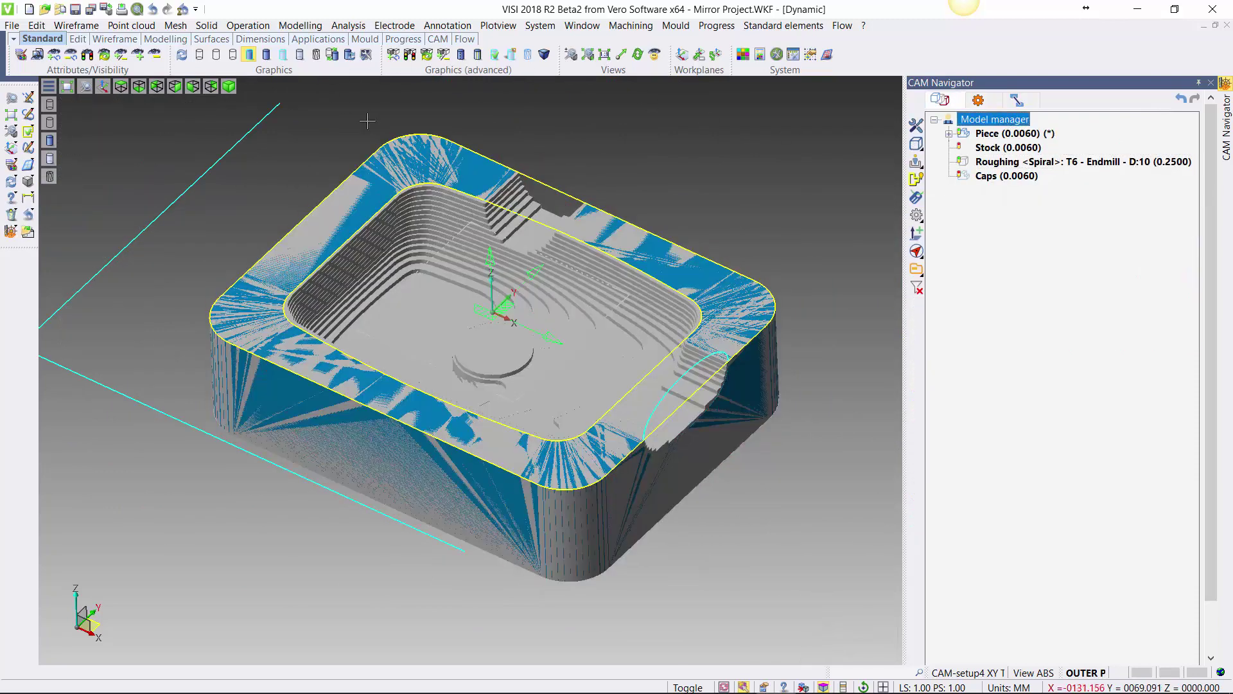
middle_drag(514, 204, 675, 173)
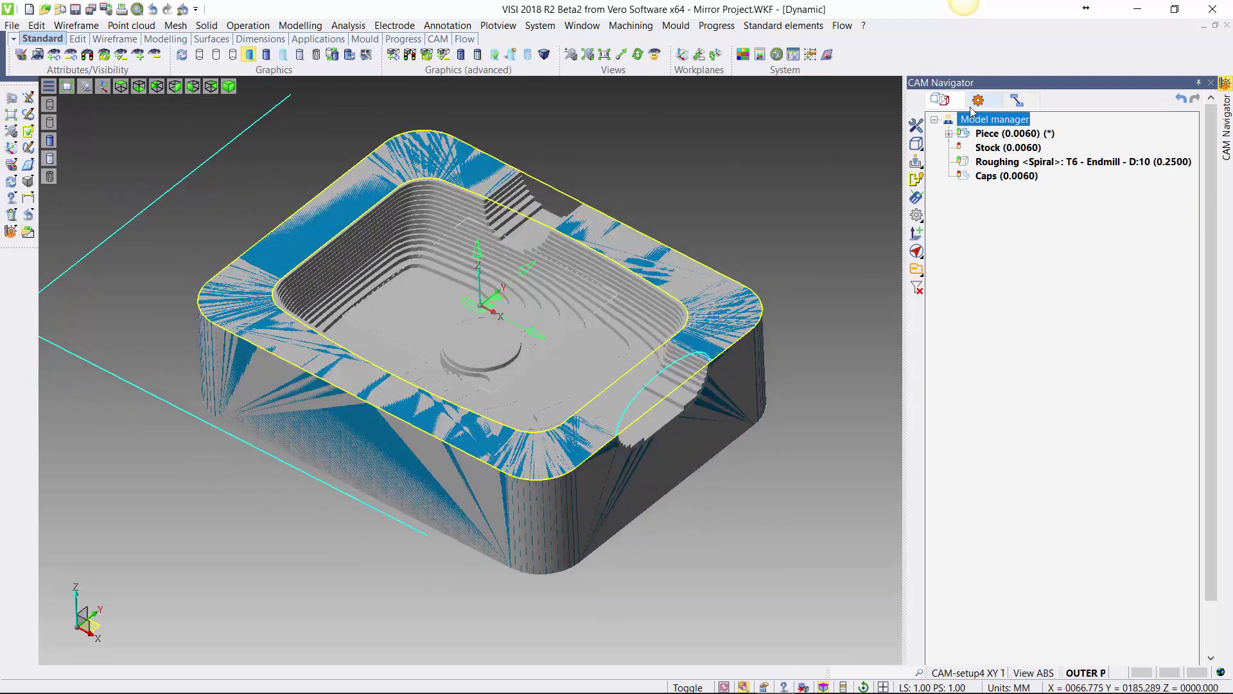
Hide the Roughing <Spiral> T6 stock model and expand the complete operation tree of Project1.
click(963, 165)
click(978, 100)
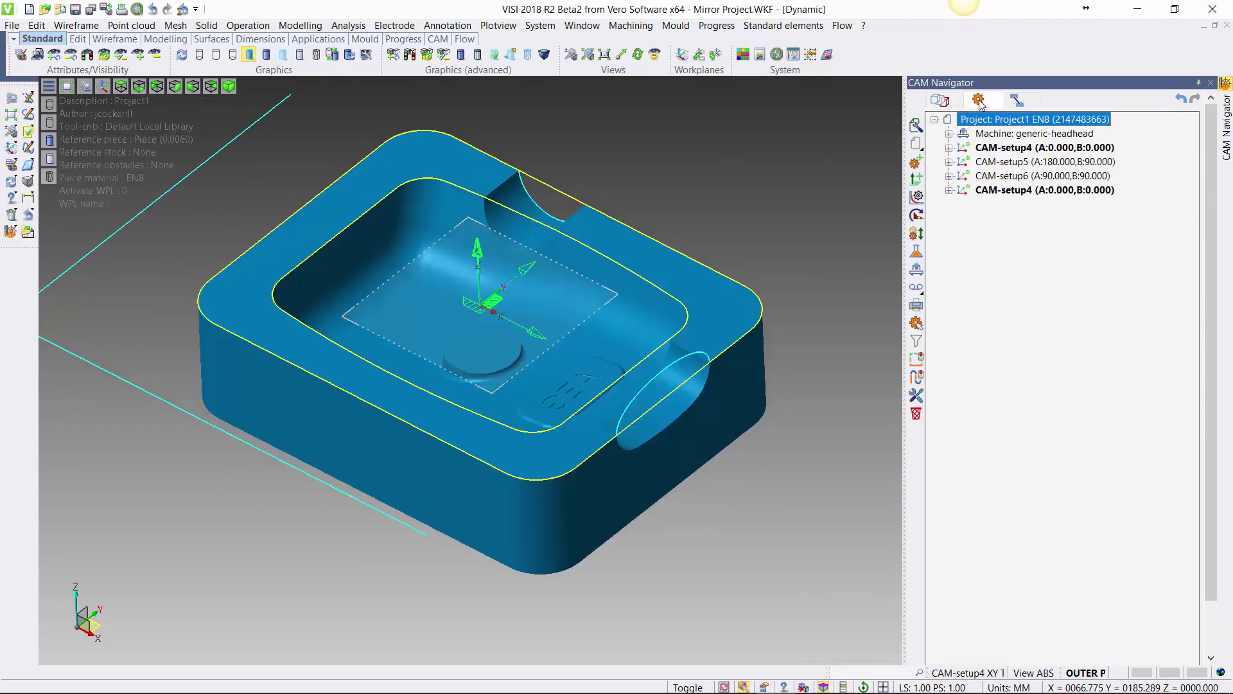
key(asterisk)
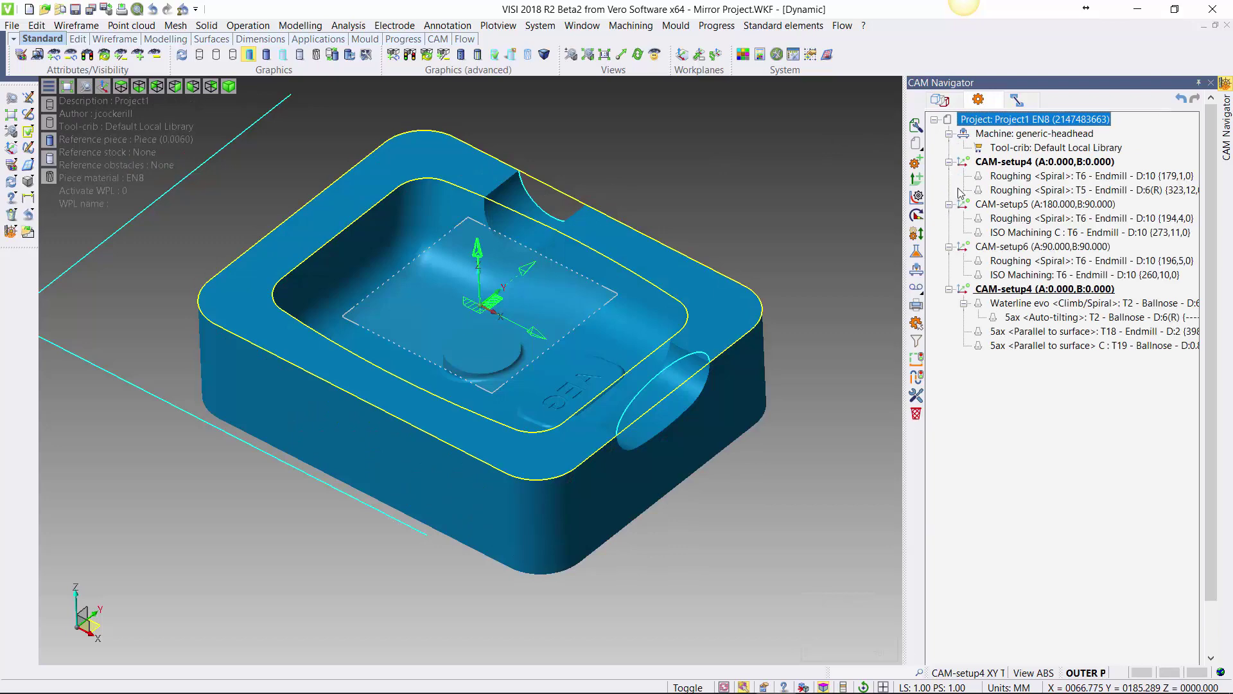
Examine the toolpaths of ISO Machining T6 in CAM-setup6 and both T6 operations in CAM-setup5, and hide them again.
click(984, 278)
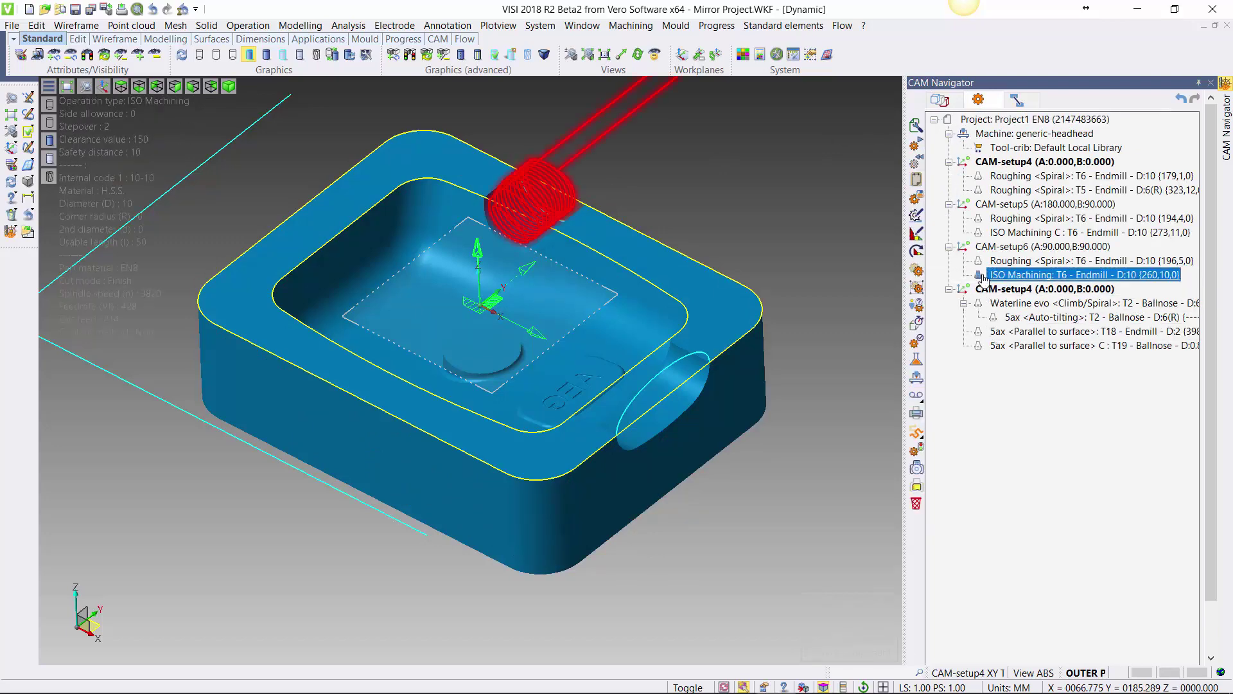
click(979, 220)
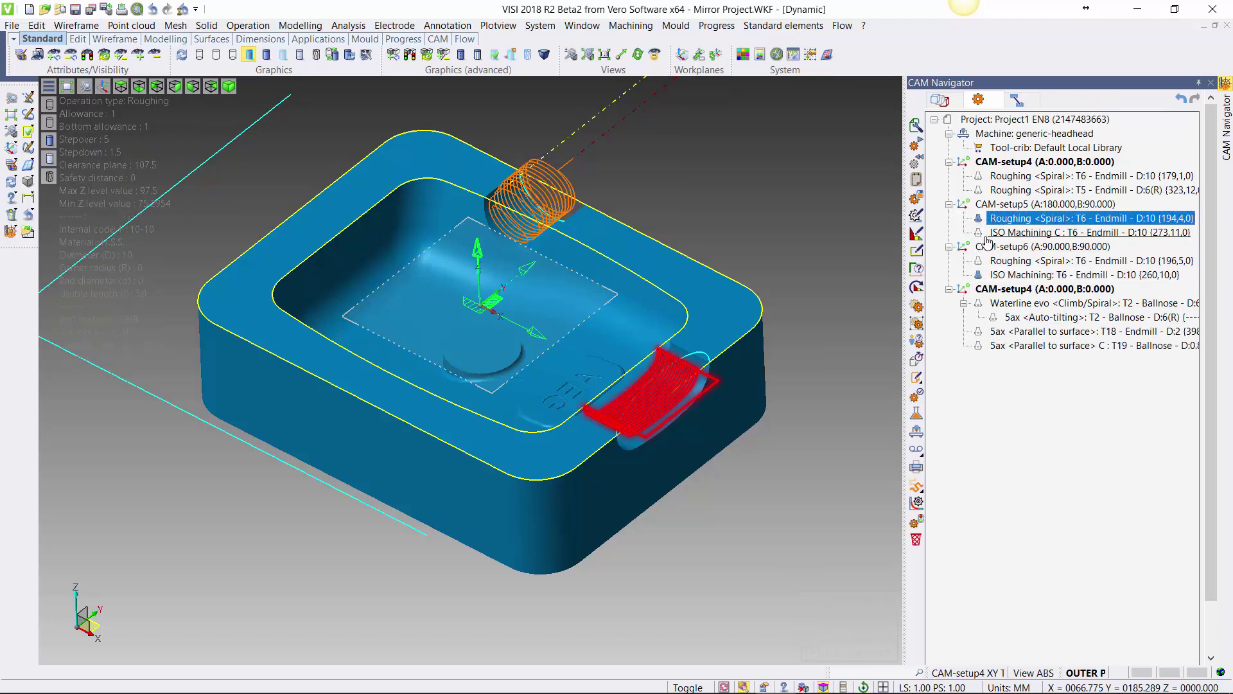
click(988, 233)
click(978, 232)
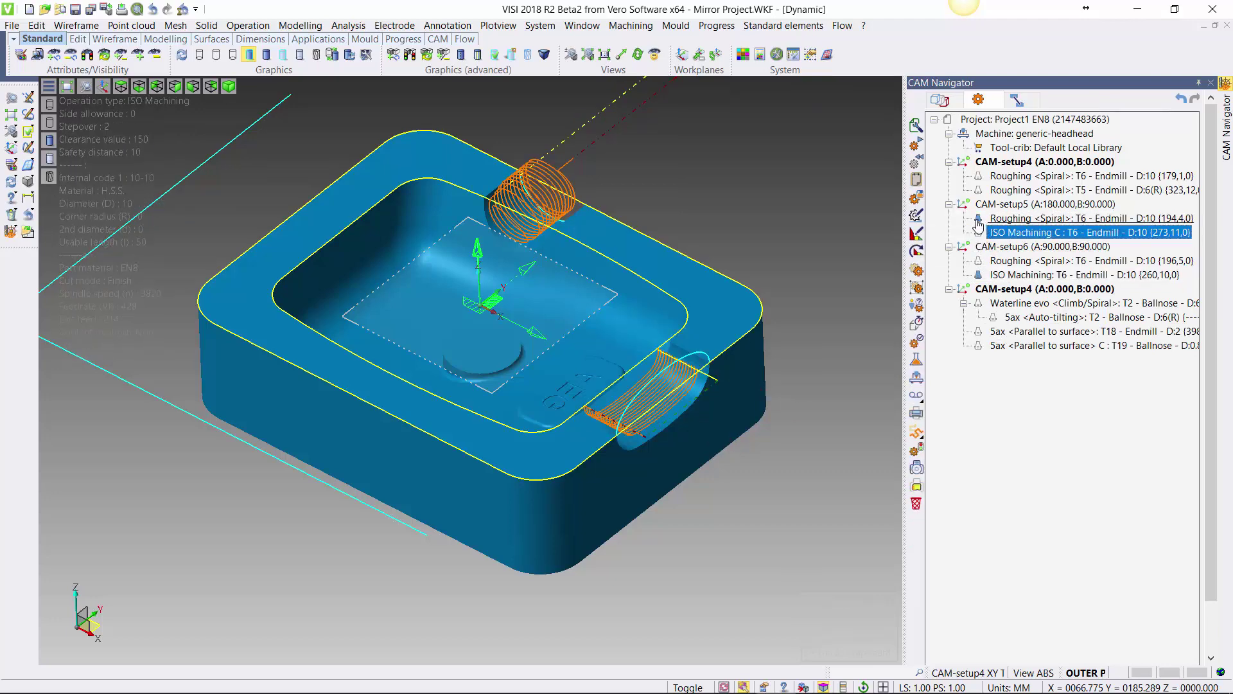
click(978, 218)
click(978, 275)
Examine the Waterline evo <Climb/Spiral> T2 toolpath and its 5ax <Auto-tilting> conversion in the second CAM-setup4.
click(979, 304)
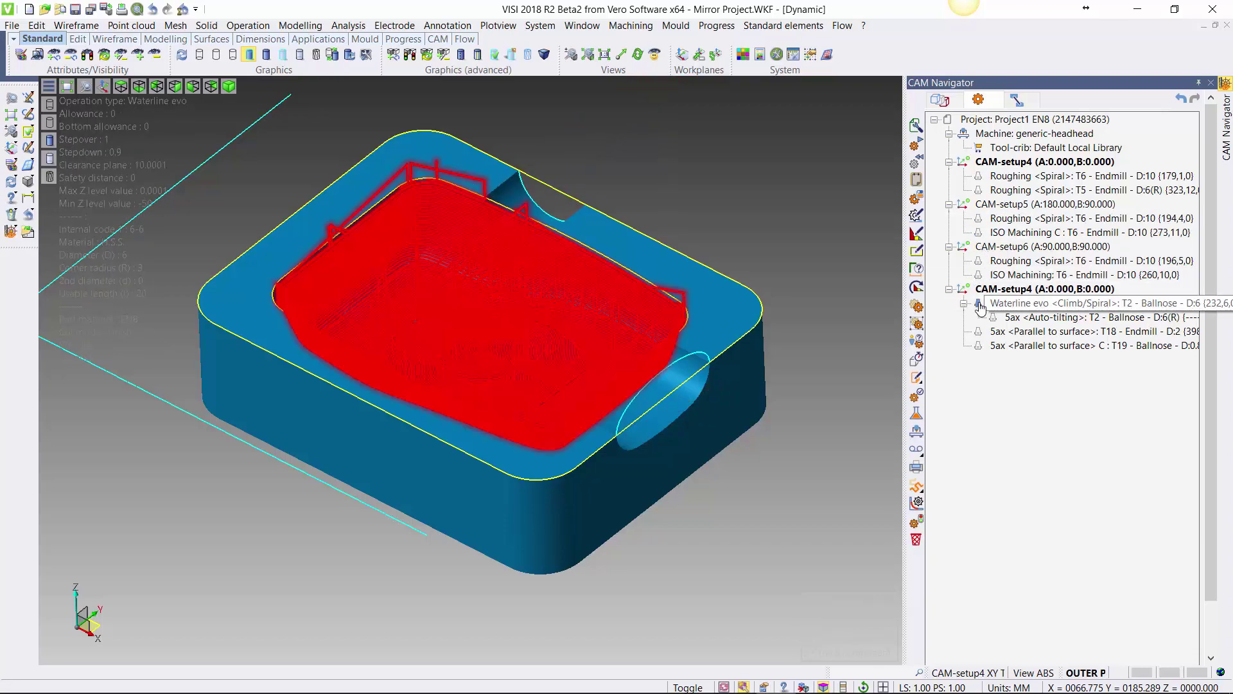
click(979, 305)
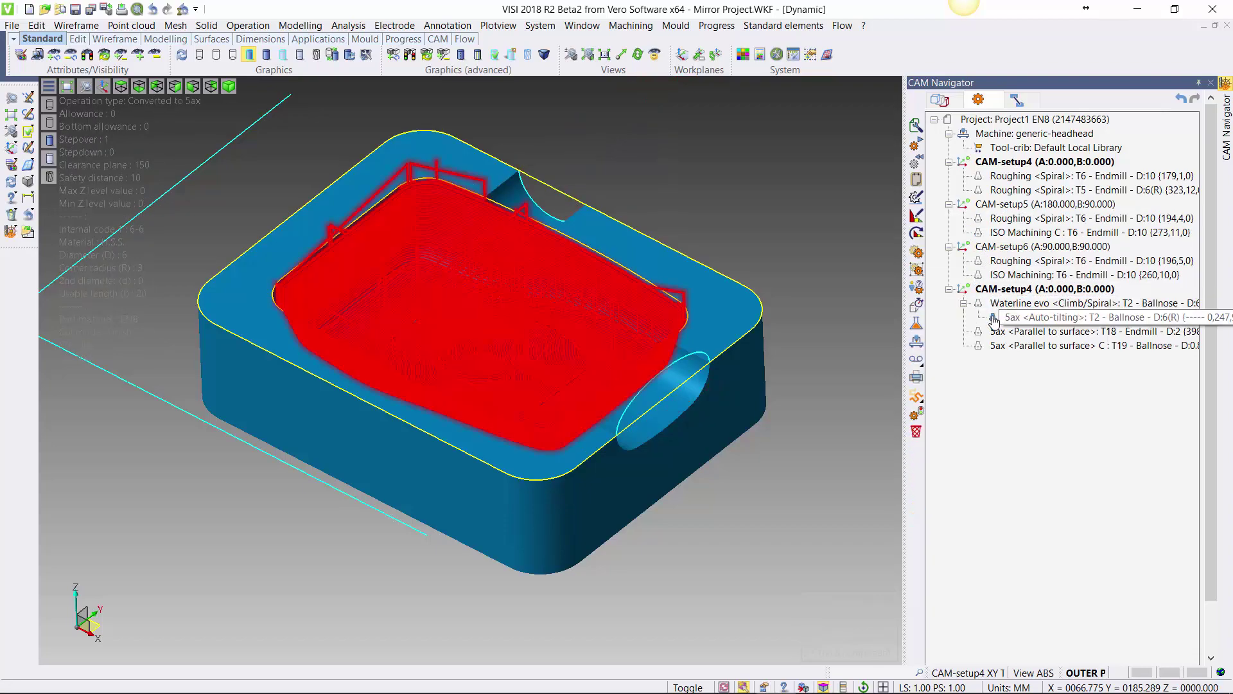
click(999, 318)
scroll(425, 282, up, 5)
scroll(425, 282, down, 5)
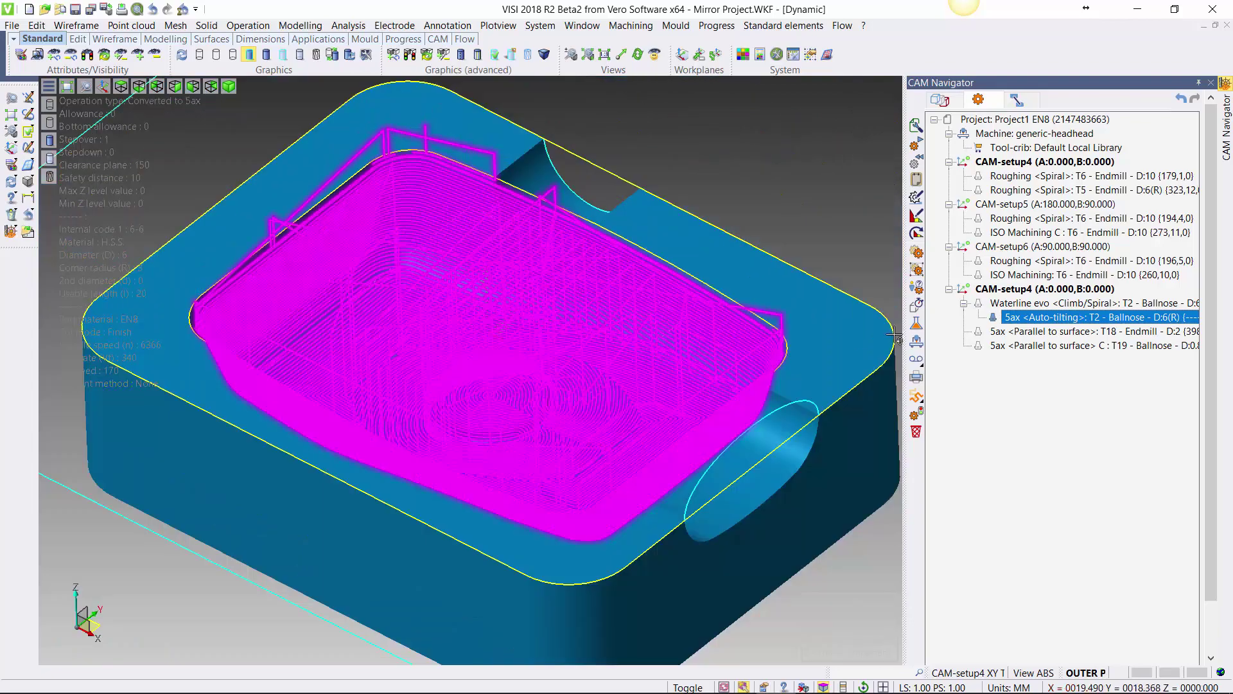
Inspect the tilted tool at a point of the 5ax <Auto-tilting> T2 toolpath in Path-lab, and return to the CAM Navigator.
double_click(1036, 319)
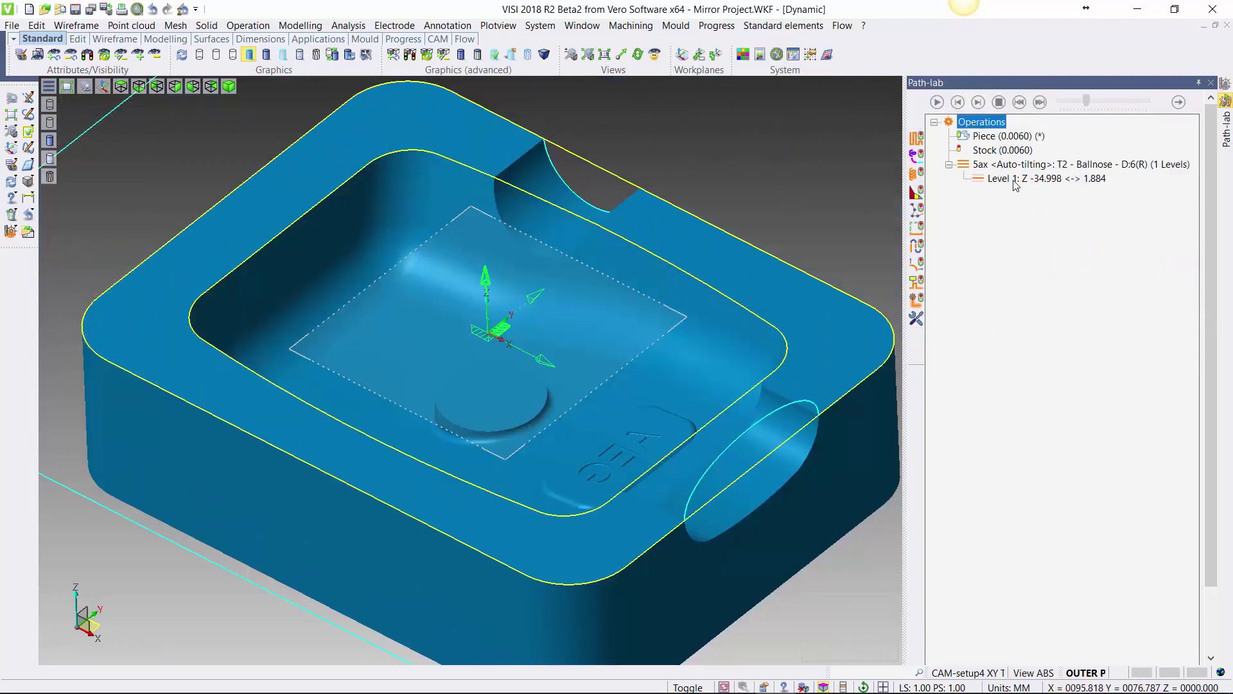
click(1005, 168)
right_click(1005, 168)
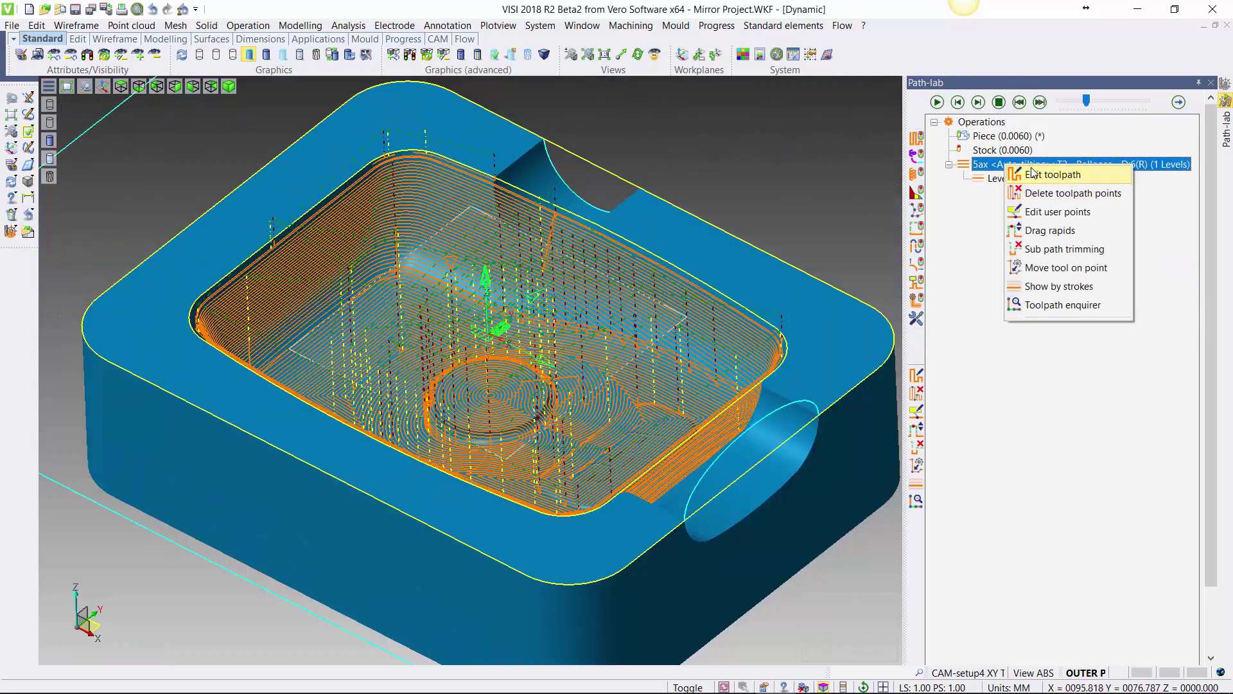
click(1032, 173)
click(375, 276)
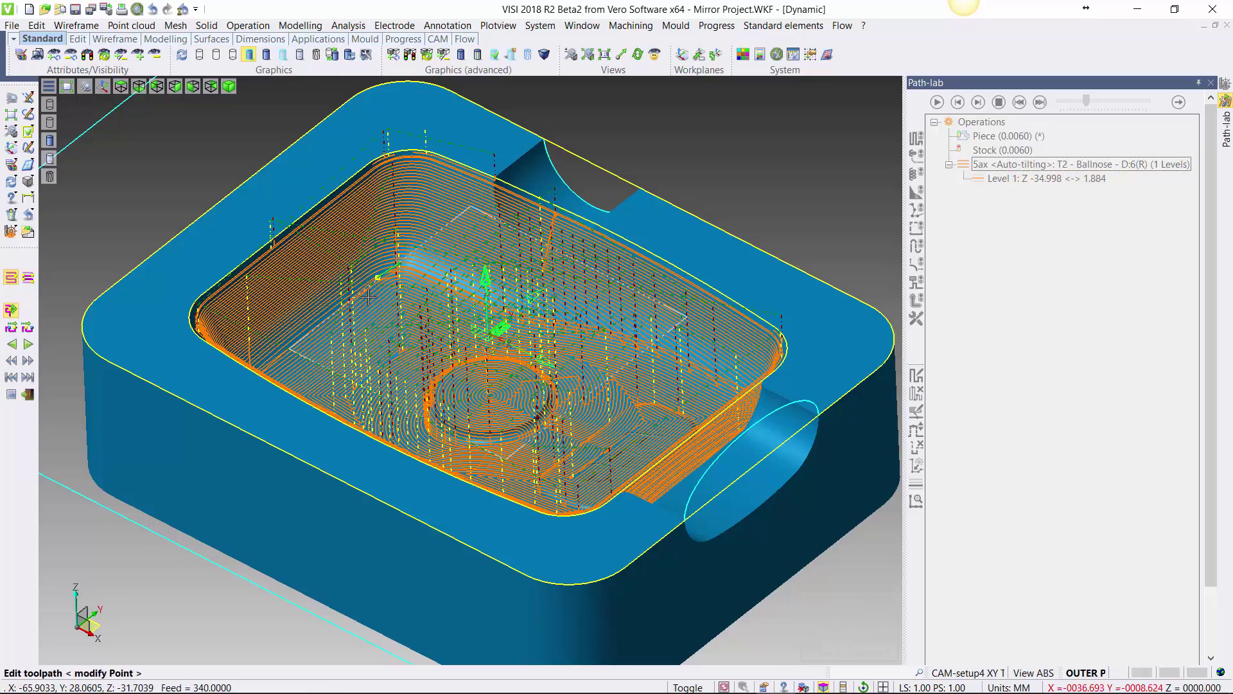
mouse_move(389, 221)
middle_down()
mouse_move(449, 135)
mouse_move(392, 225)
mouse_move(396, 243)
middle_up()
scroll(395, 242, down, 3)
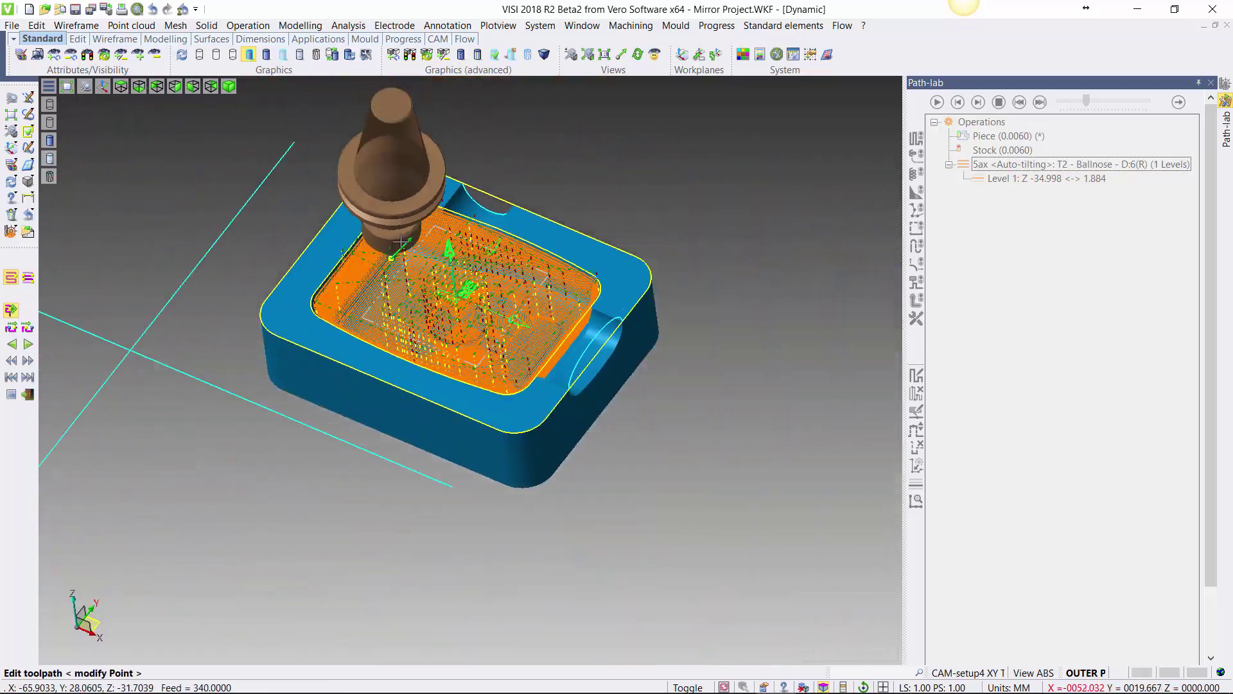
click(1210, 83)
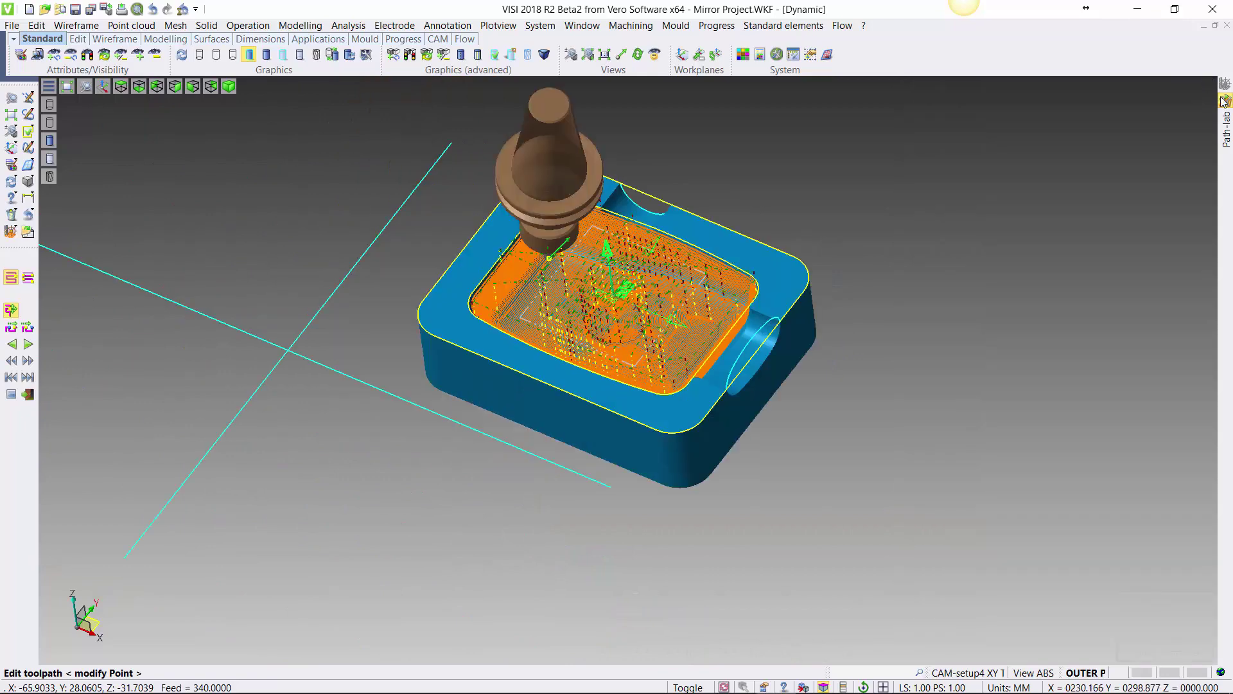
click(1210, 83)
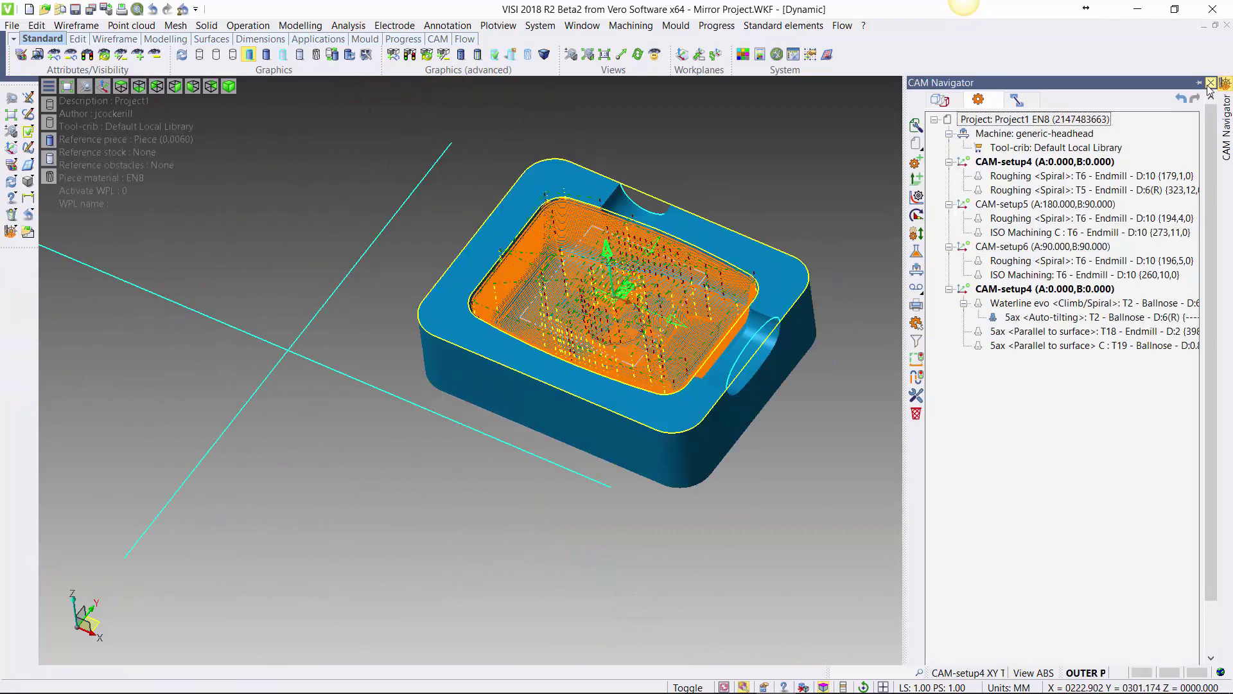
click(1198, 83)
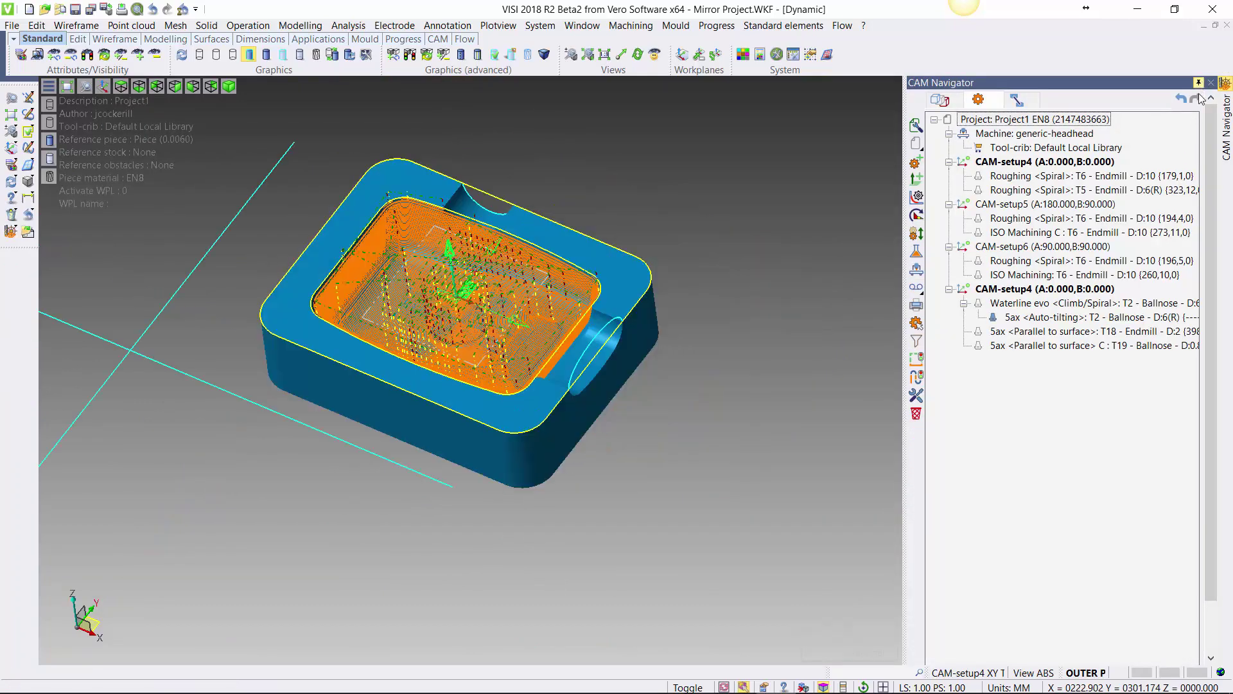
Display the toolpaths of the 5ax <Parallel to surface> T18 and T19 operations.
click(982, 345)
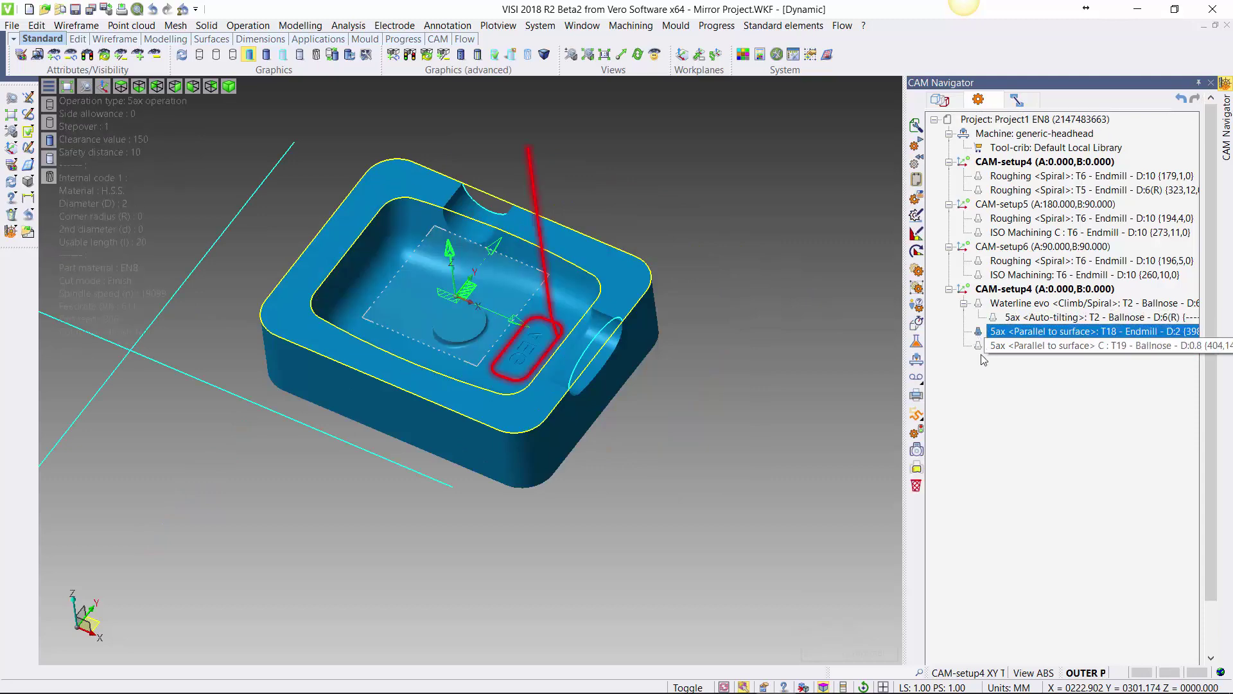
click(982, 347)
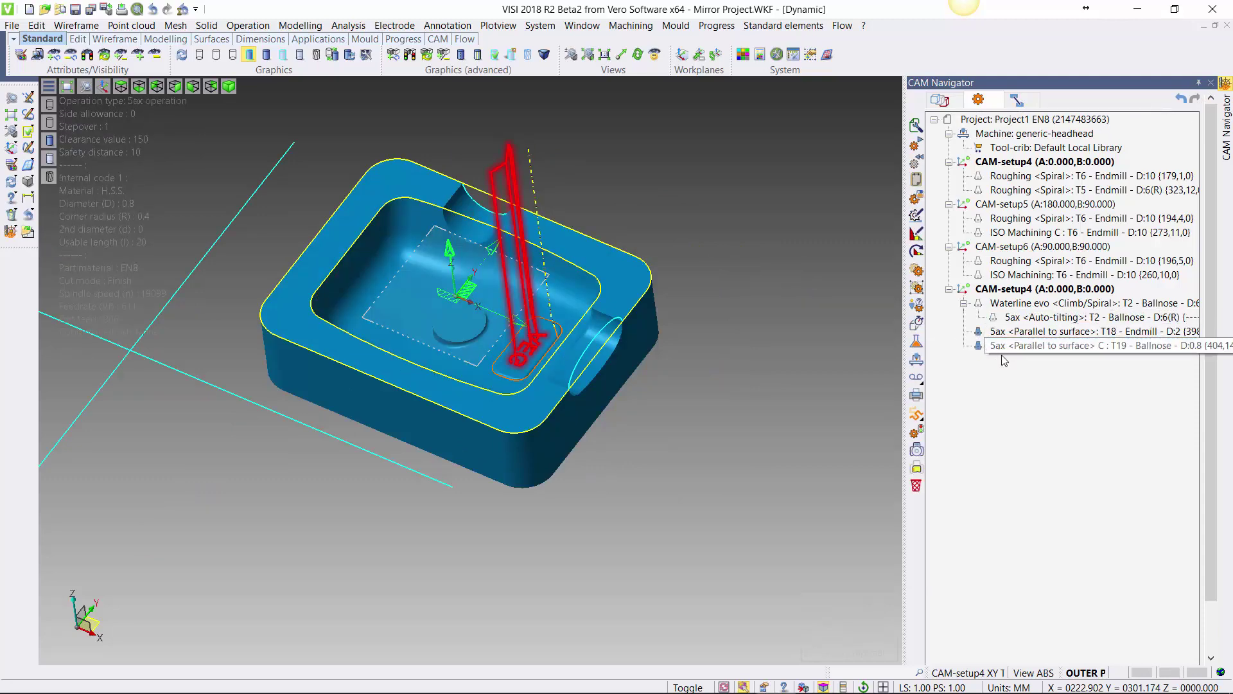
Mirror the whole Project1 in 2D along the Y axis, using the intersection of the two cyan lines as reference point.
click(1000, 121)
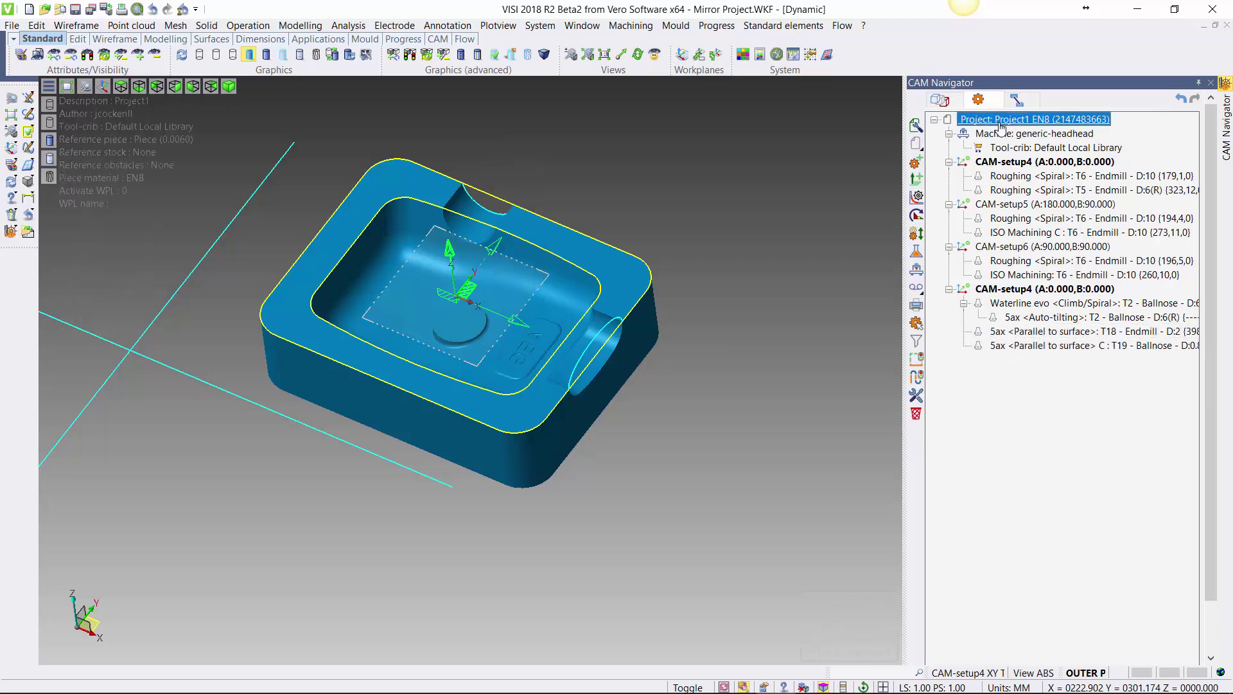
right_click(1000, 128)
mouse_move(1034, 157)
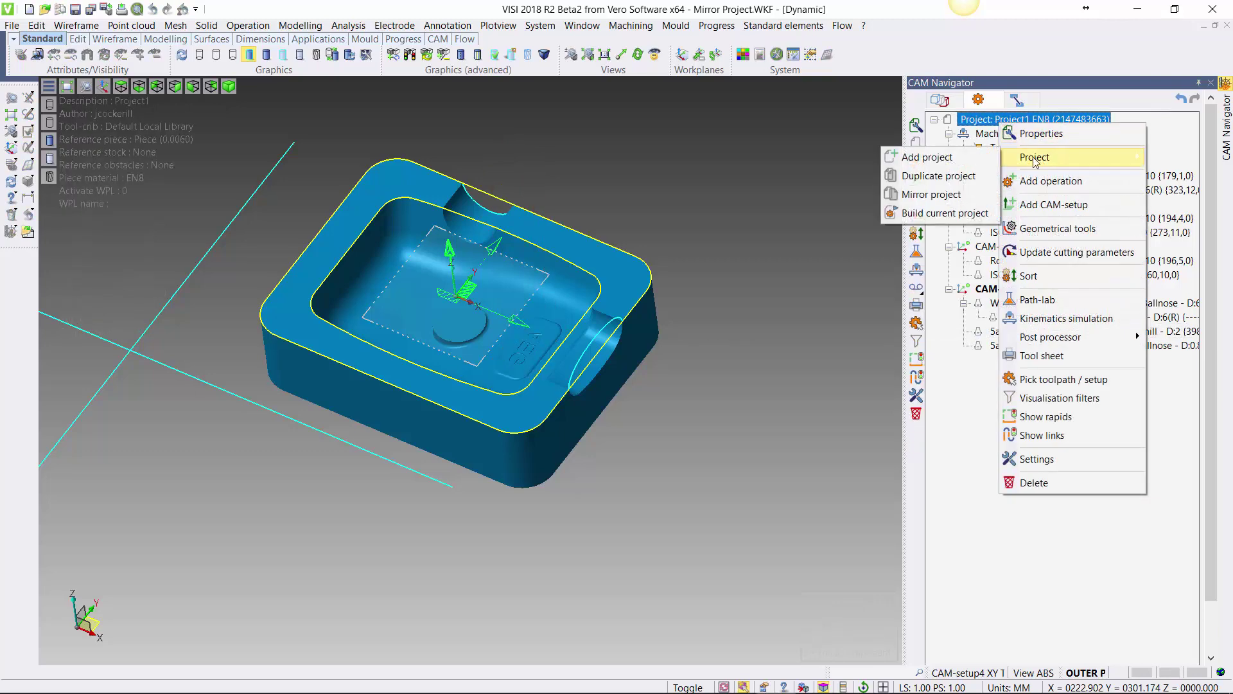
click(953, 197)
scroll(486, 352, down, 2)
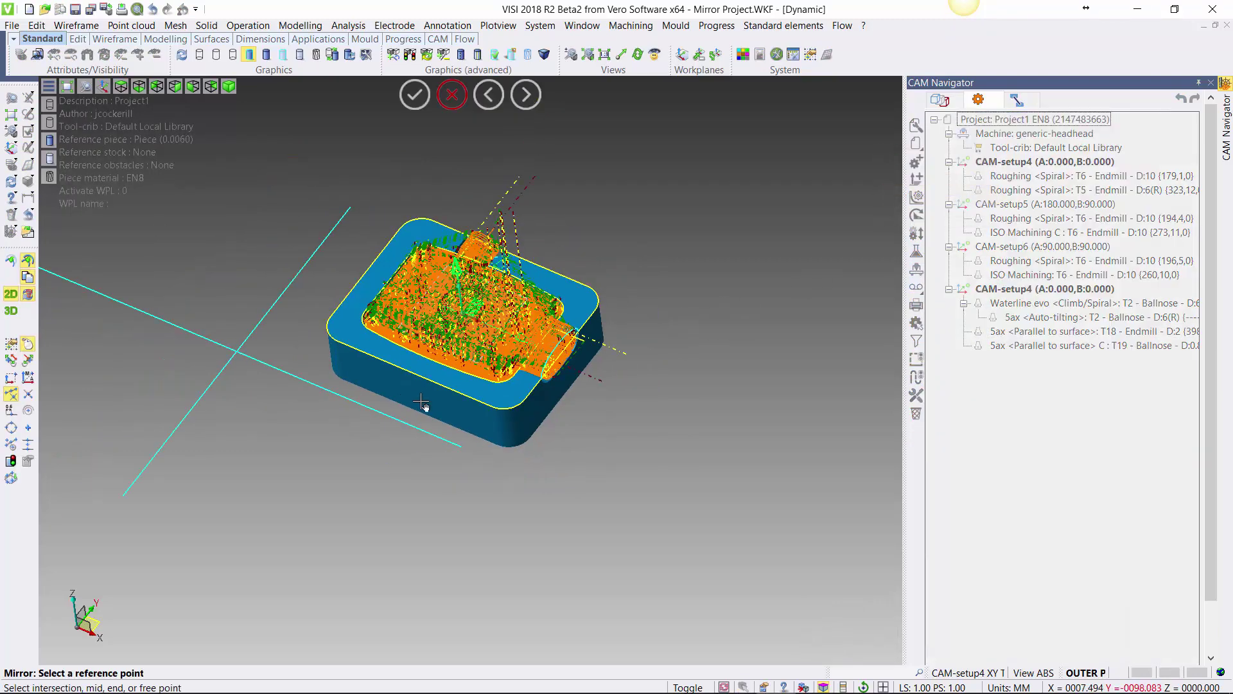
middle_drag(379, 409, 500, 445)
click(370, 383)
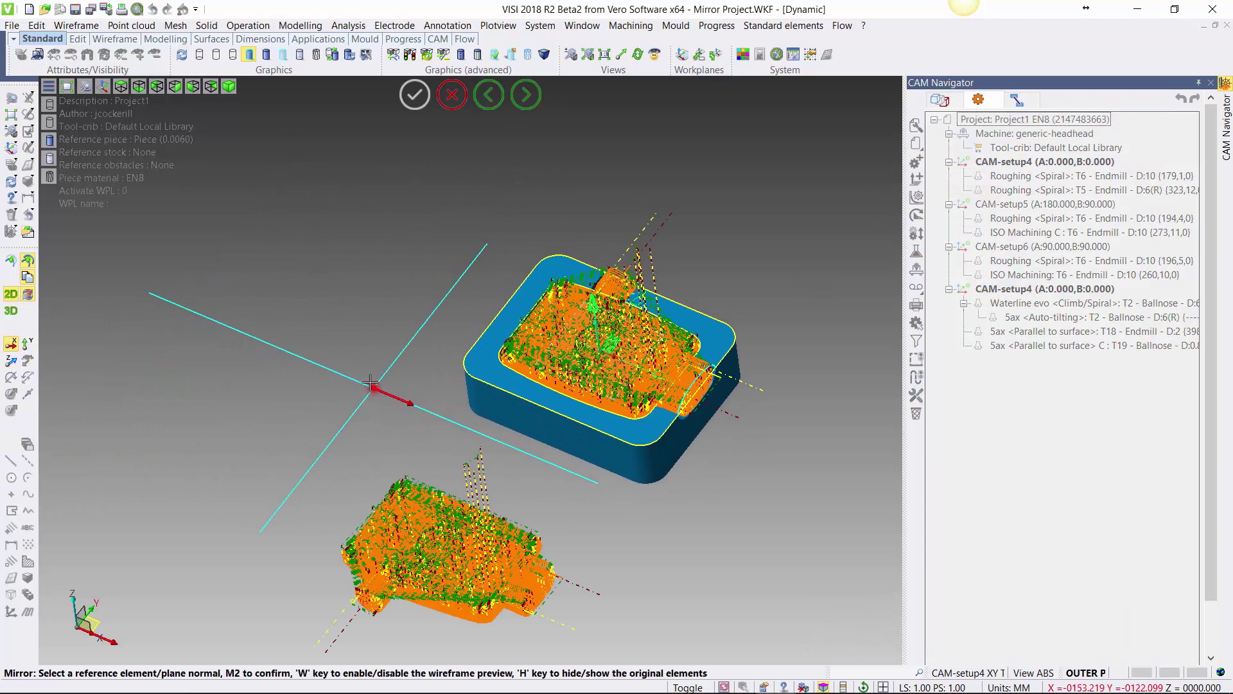
click(27, 345)
middle_drag(381, 304, 432, 372)
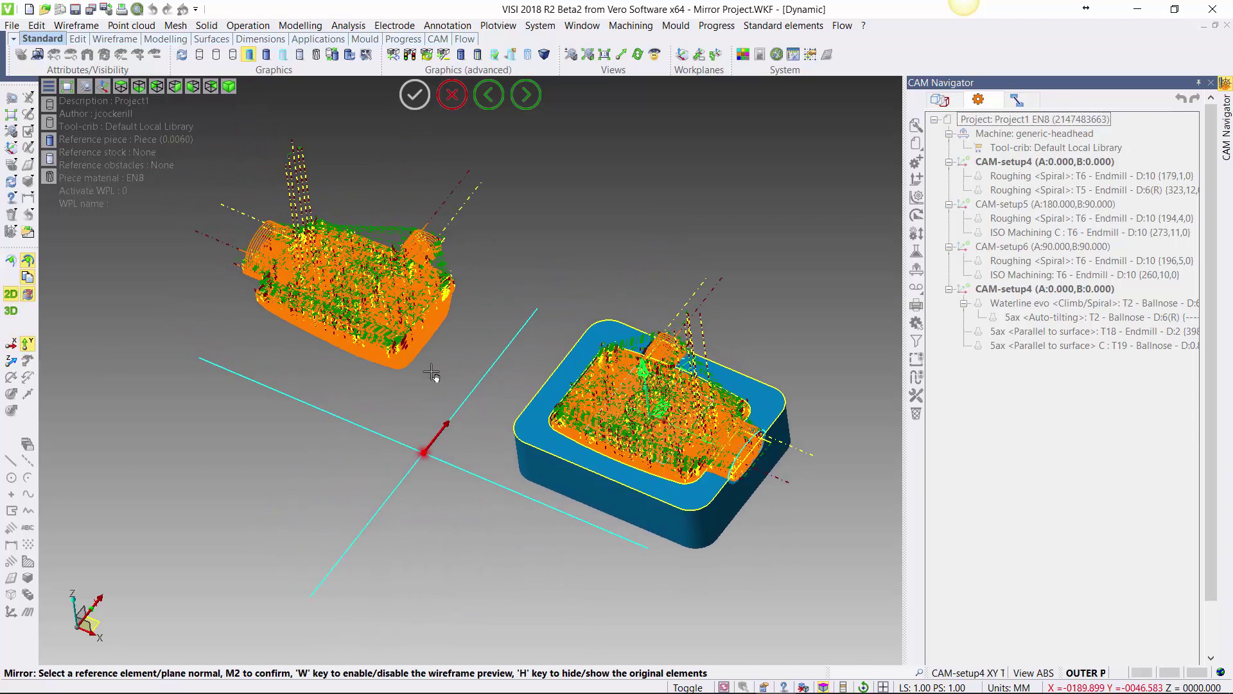
click(525, 97)
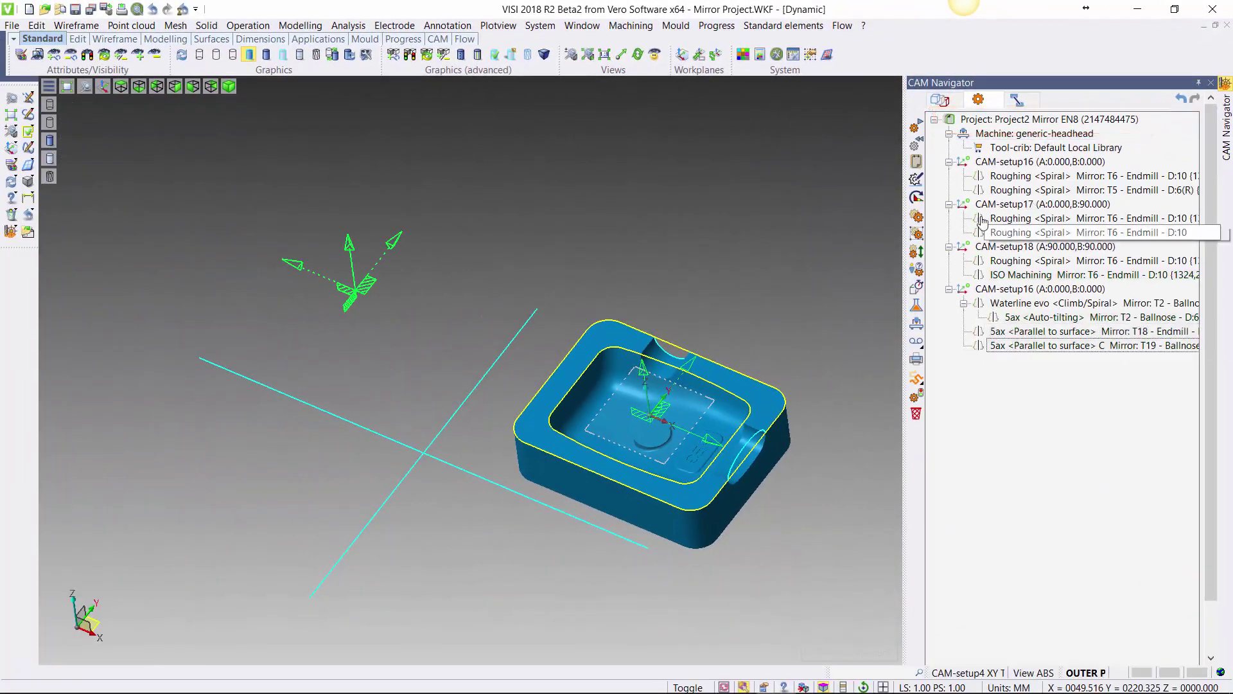
Examine the mirrored toolpaths in Project2 Mirror, from the spiral roughing operations to the 5ax <Auto-tilting> T2 operation.
click(978, 178)
click(979, 179)
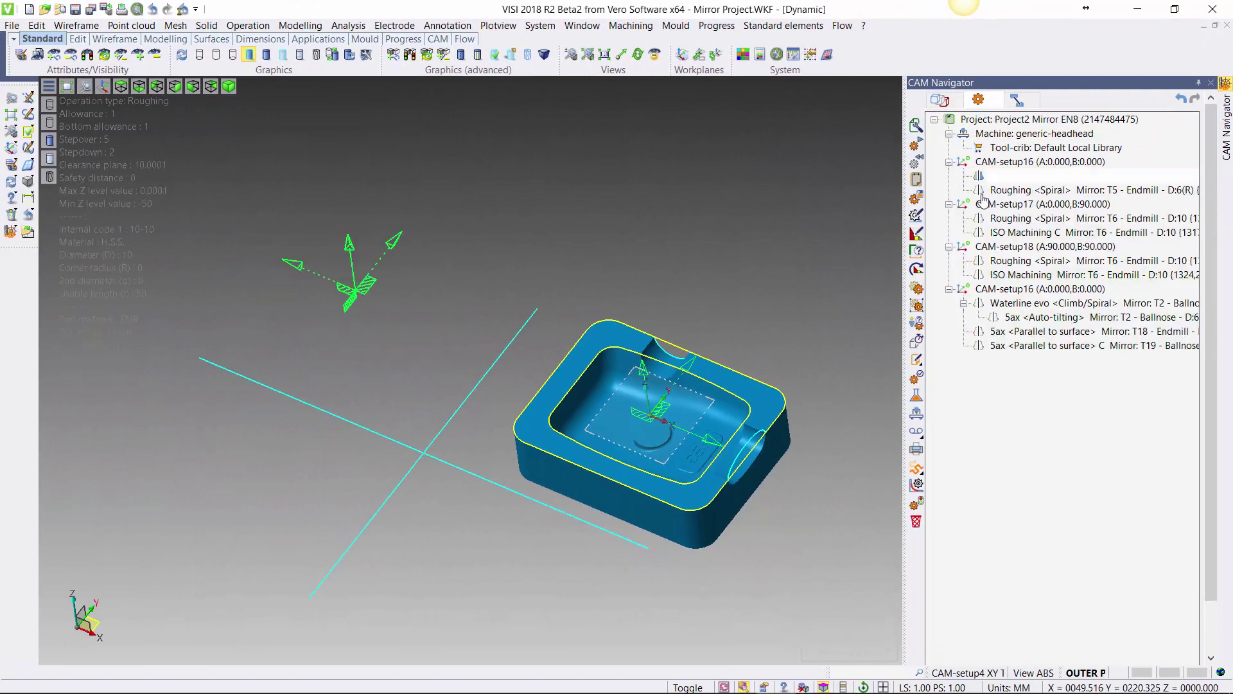
click(983, 192)
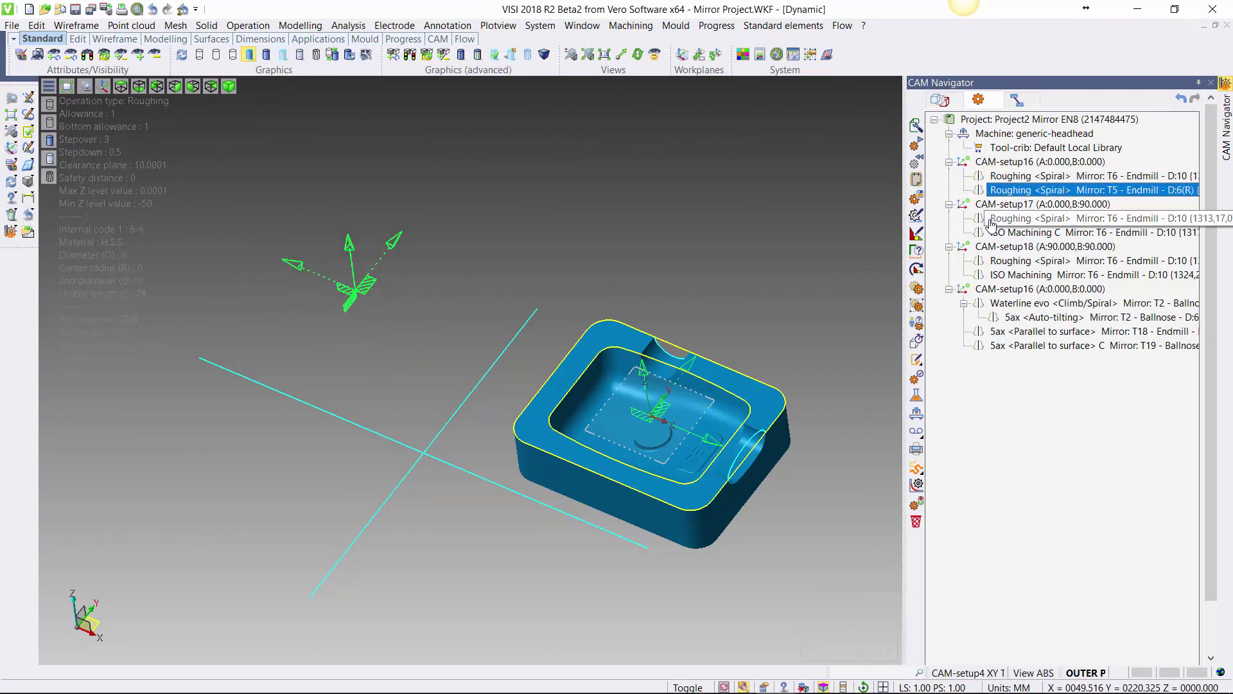
click(978, 277)
click(980, 277)
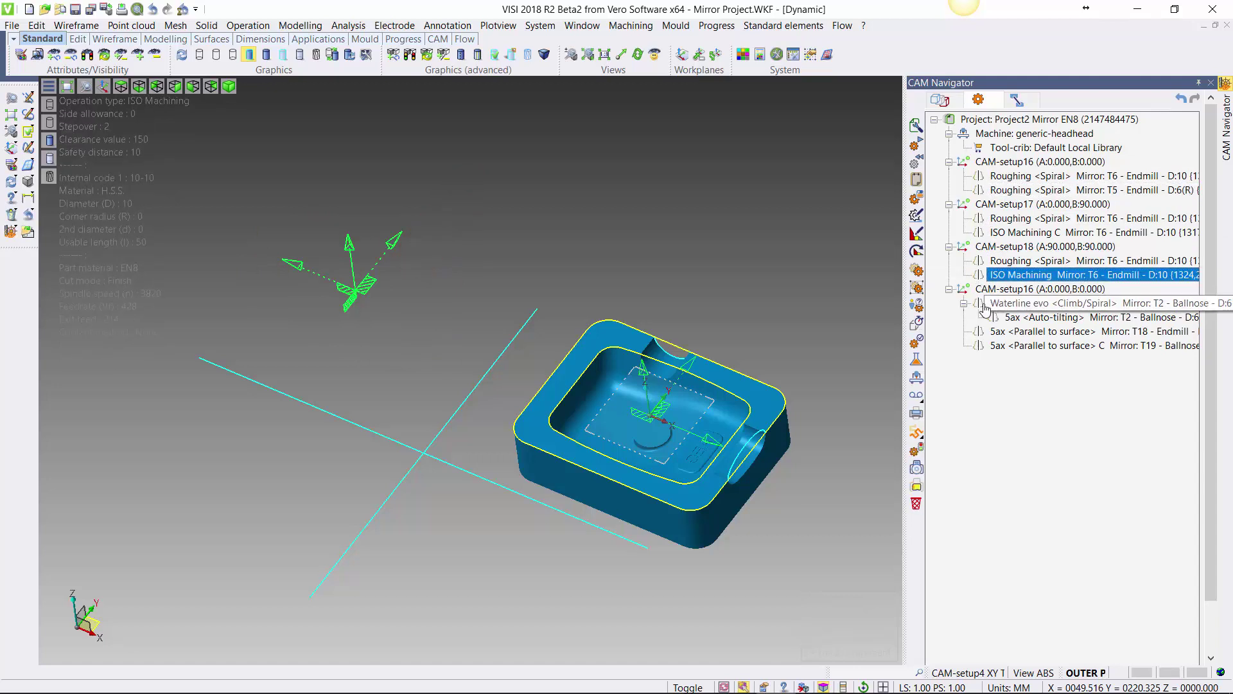
click(985, 305)
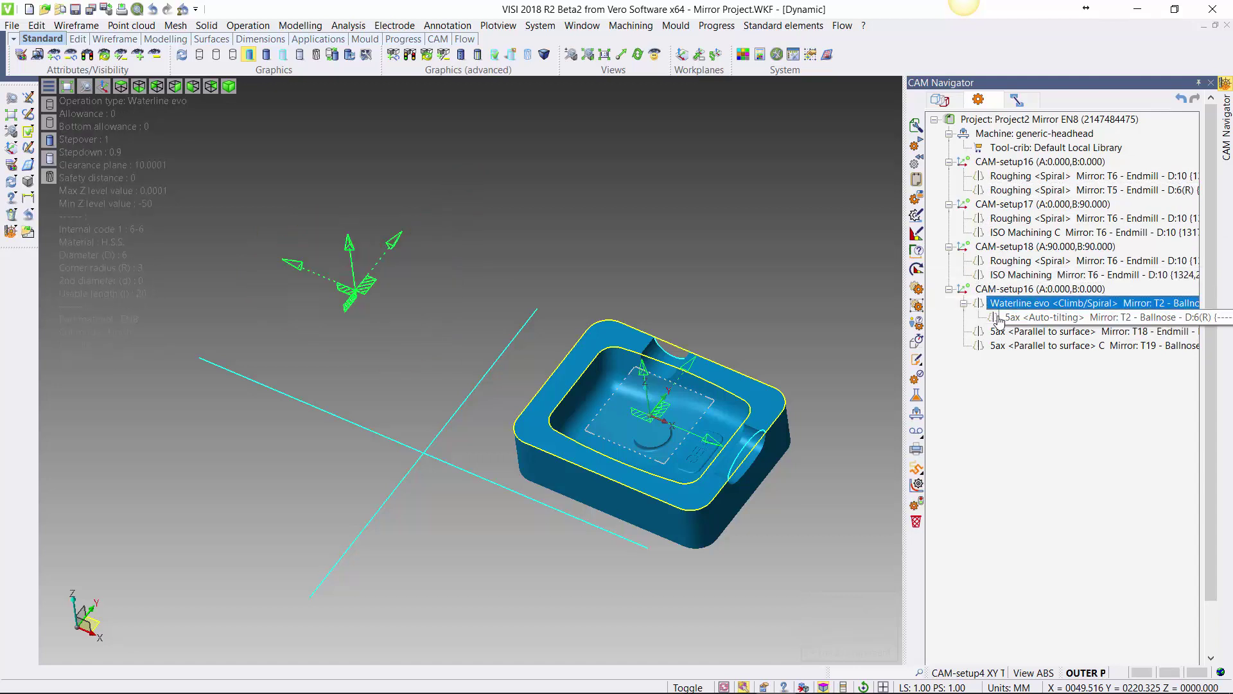
click(996, 316)
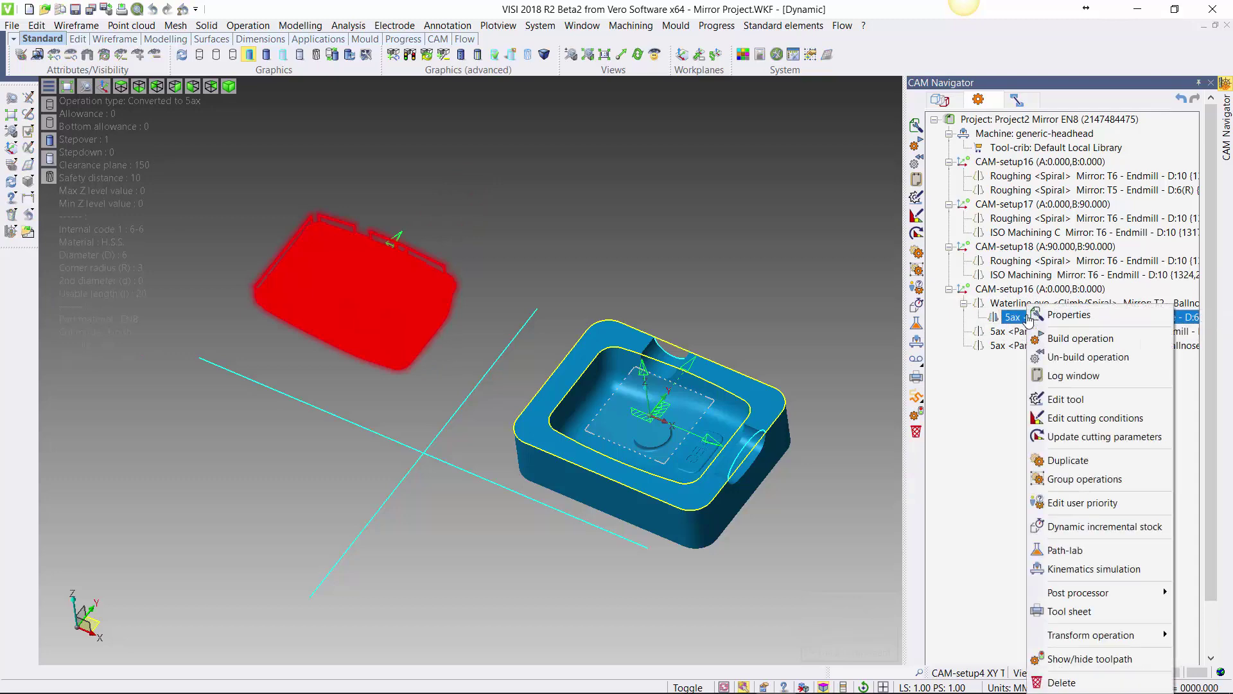
Inspect the tilted tool at a corner point of the mirrored 5ax <Auto-tilting> T2 toolpath in Path-lab, and leave toolpath editing.
right_click(1027, 312)
click(1079, 550)
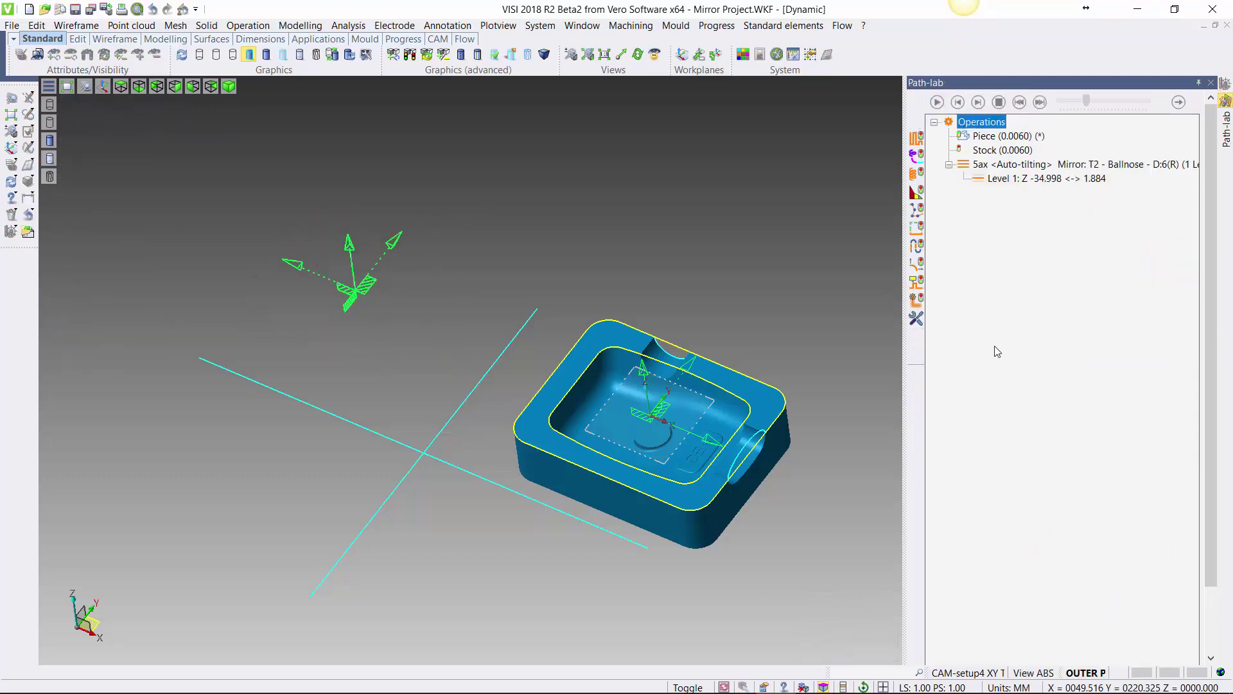
click(1015, 164)
right_click(1016, 165)
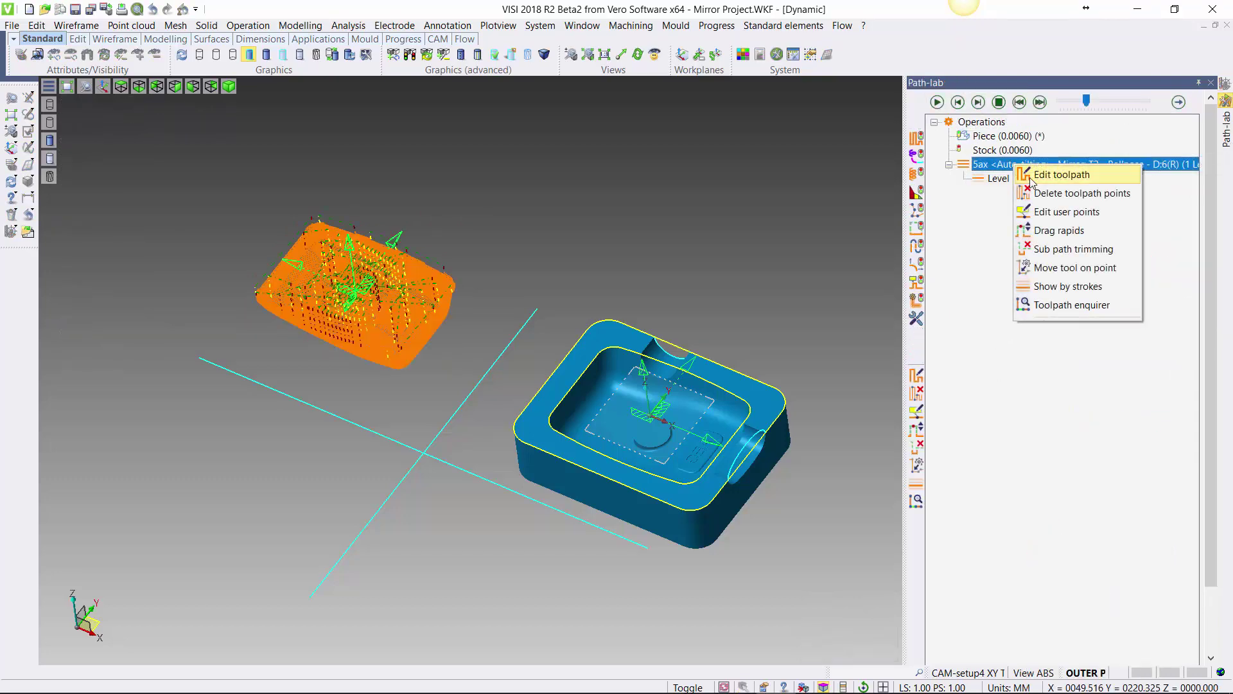
click(1056, 175)
middle_drag(396, 317, 435, 314)
scroll(435, 313, up, 5)
click(398, 239)
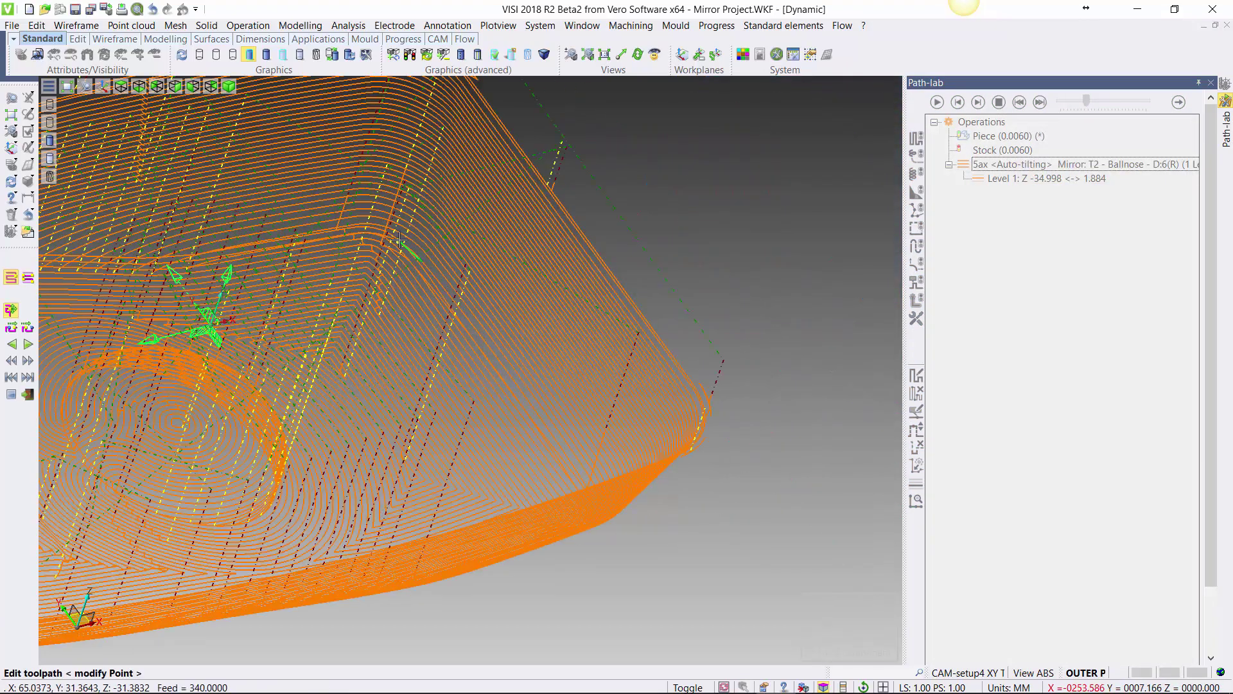
scroll(364, 299, down, 6)
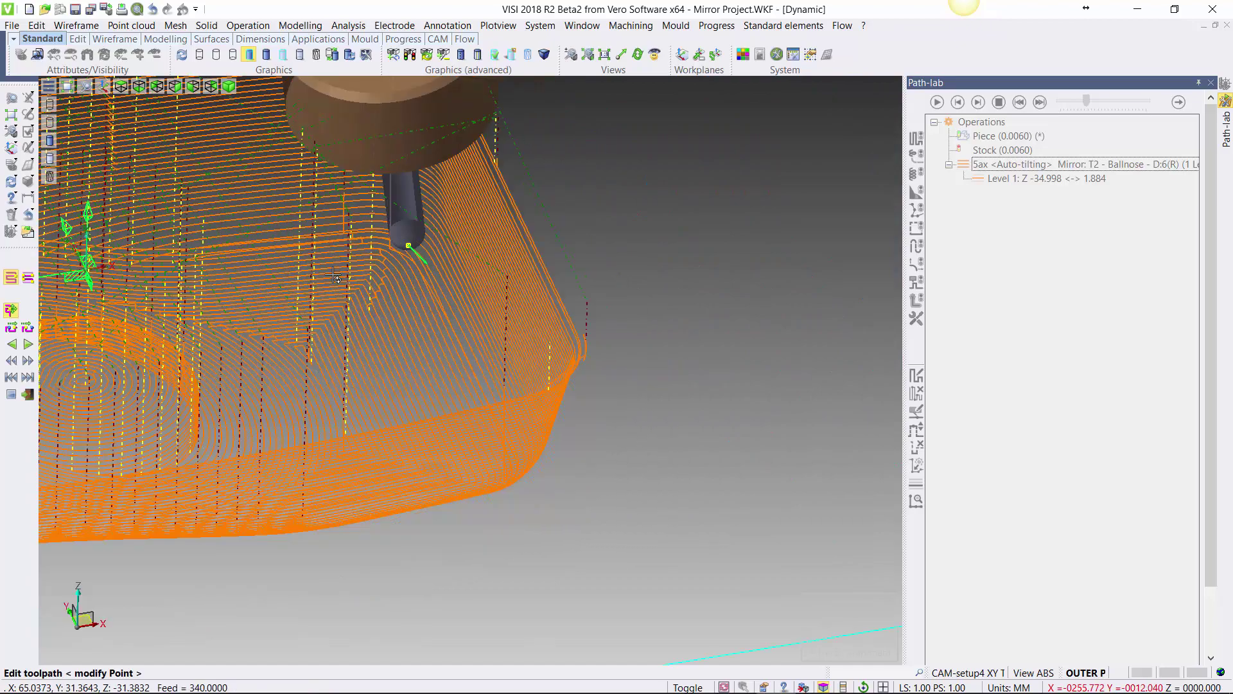
scroll(327, 272, down, 5)
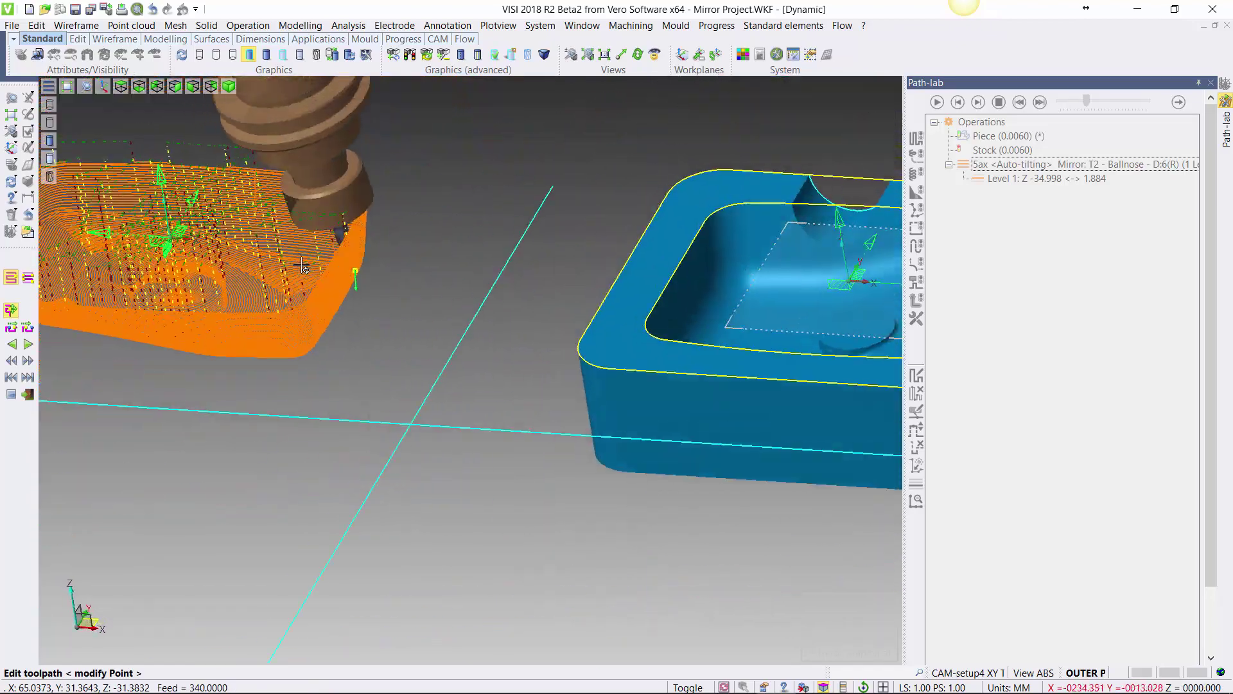
mouse_move(326, 270)
middle_down()
mouse_move(324, 231)
mouse_move(311, 264)
middle_up()
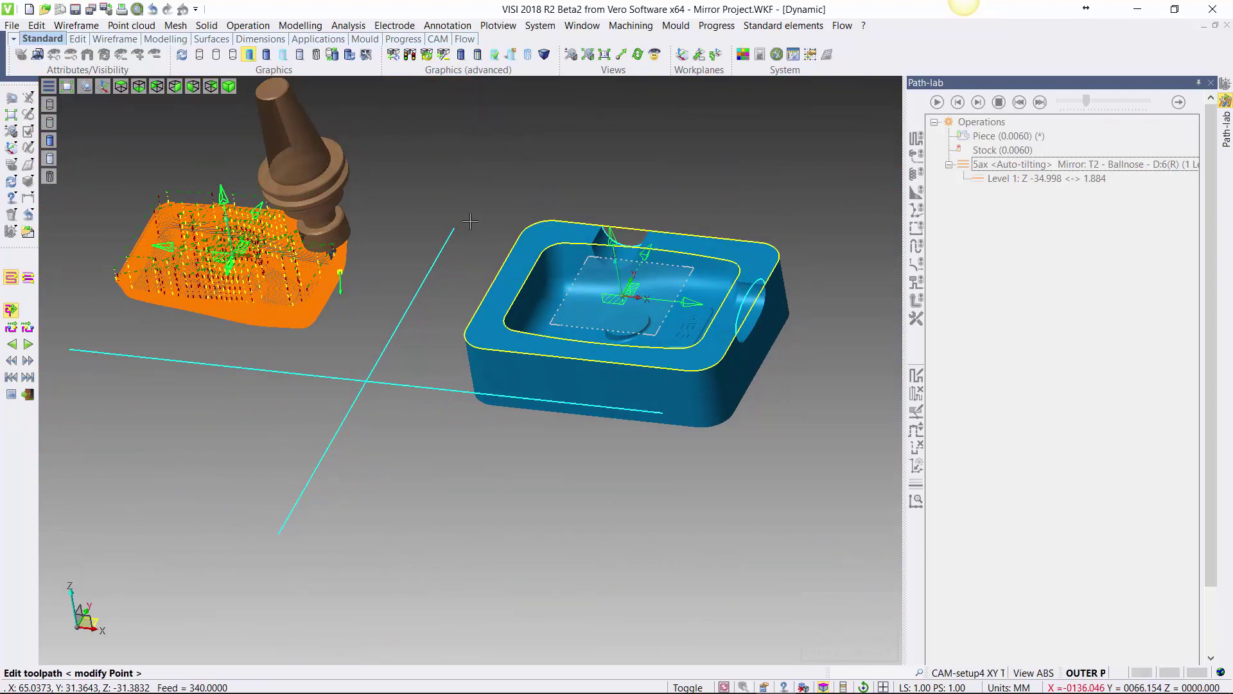
key(Escape)
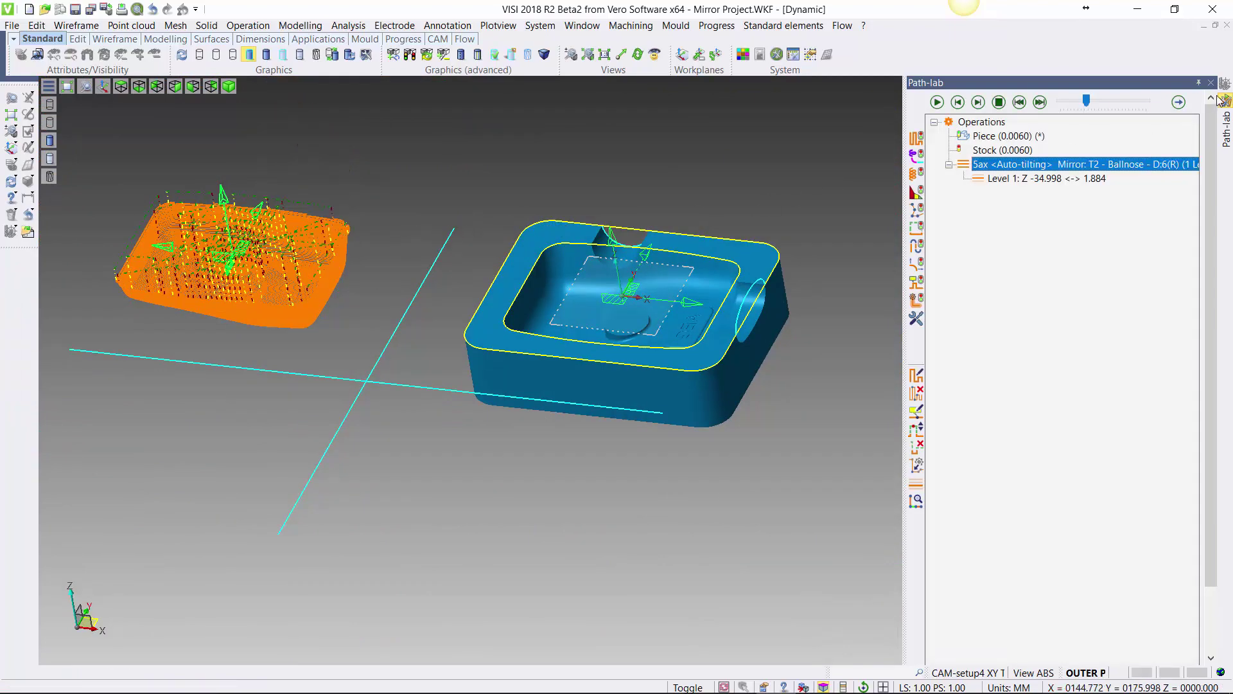